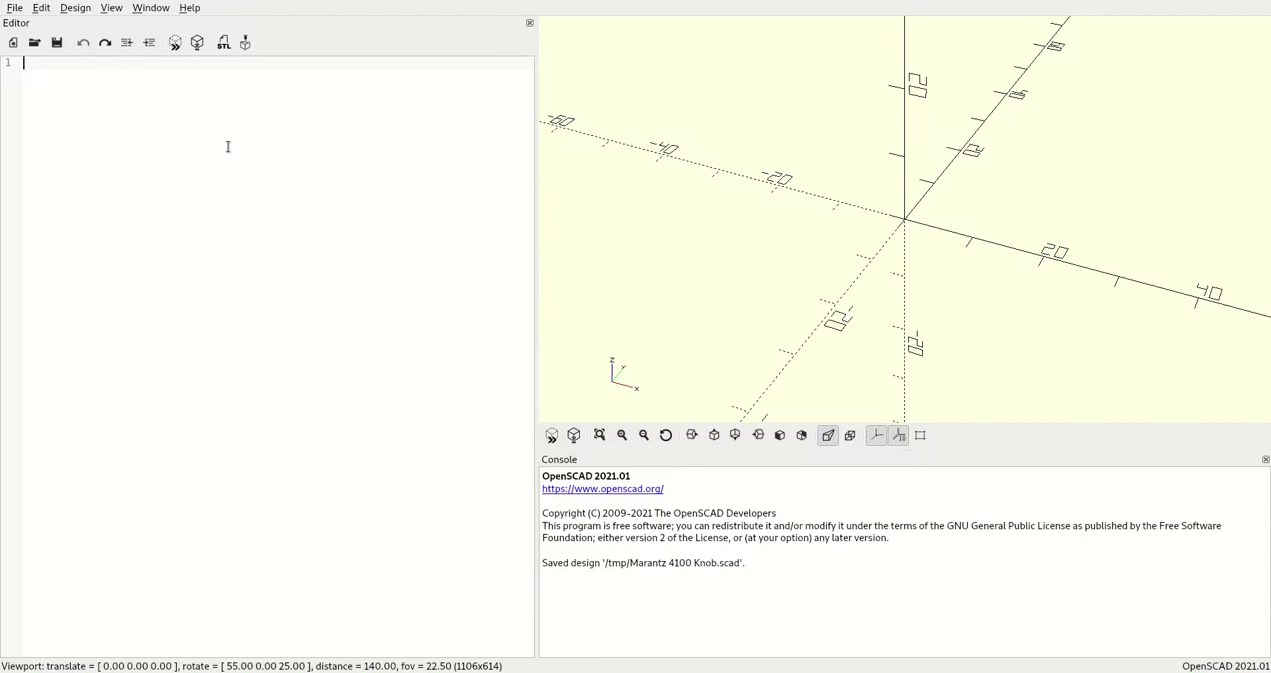
Step: Define height = 20, diameter = 24 and chamfer = 1 on separate lines
{"action": "type", "text": "height = 20;"}
{"action": "key", "text": "Return"}
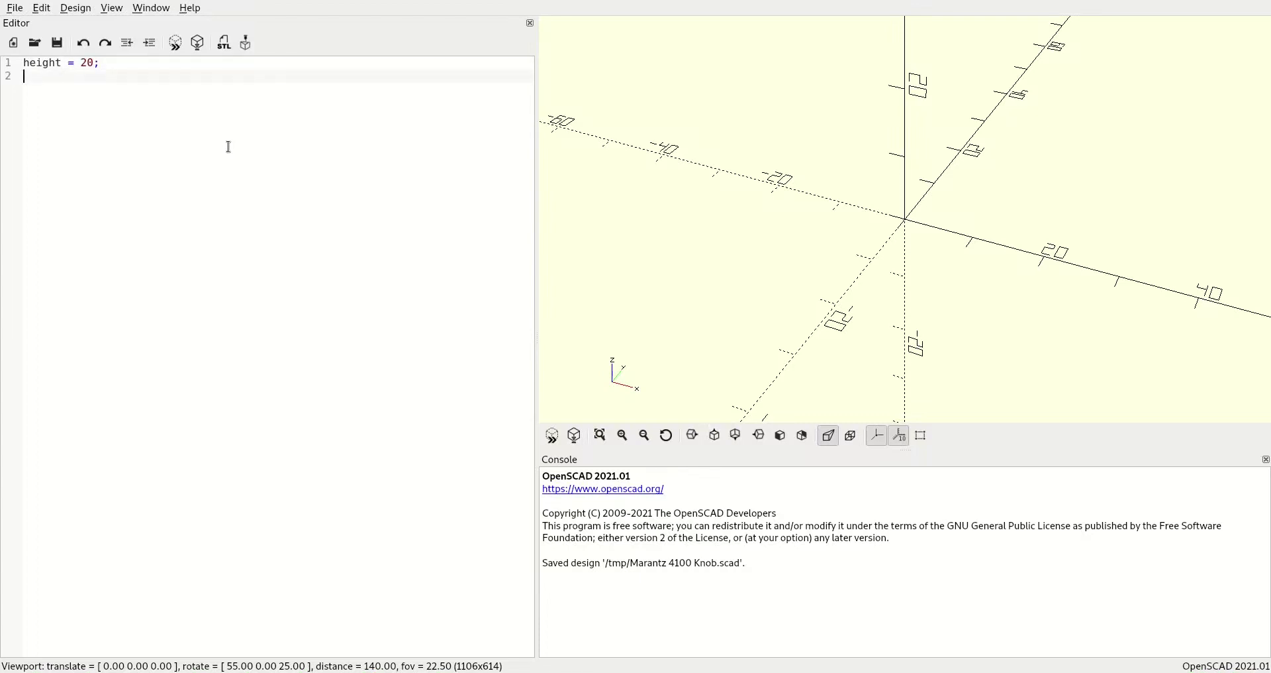
{"action": "type", "text": "diameter = 24;"}
{"action": "key", "text": "Return"}
{"action": "type", "text": "chamfer = 1;"}
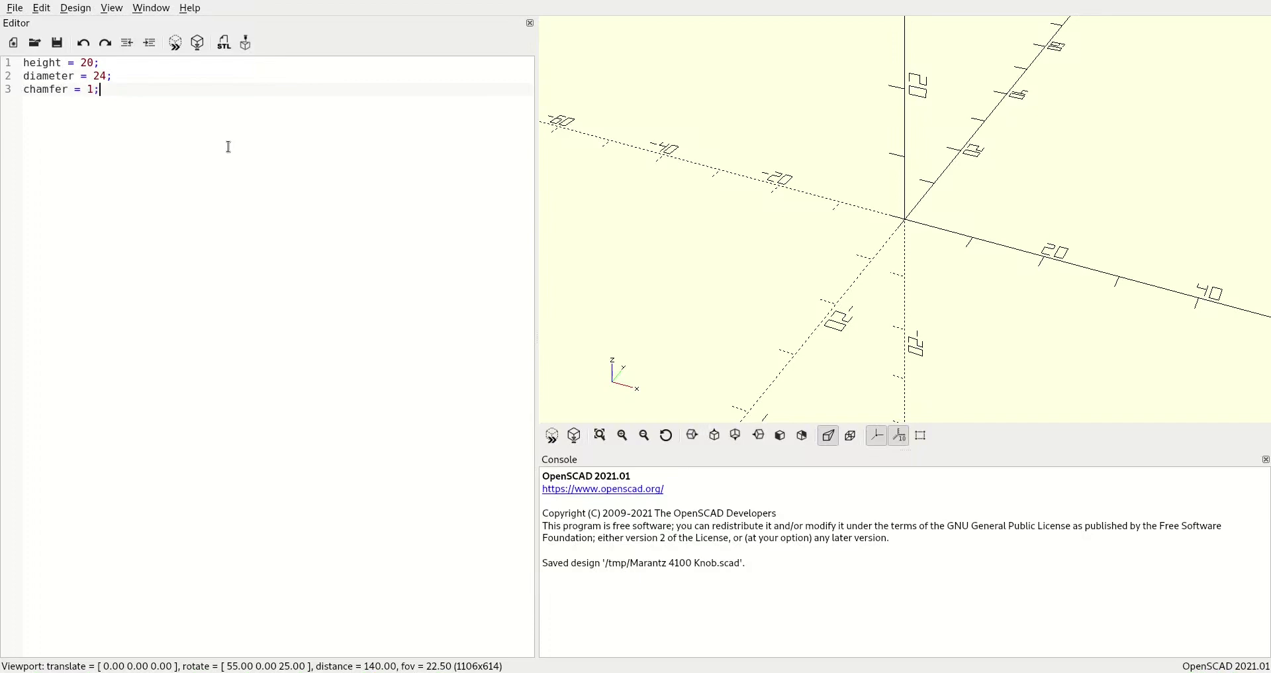
{"action": "key", "text": "Return"}
Step: Add notch_w = 1, notch_d = 0.5, notch_t = 4, post_t = 18 and post_d = 6
{"action": "type", "text": "notch_w"}
{"action": "type", "text": " = 1;"}
{"action": "type", "text": "notch_d"}
{"action": "type", "text": " = "}
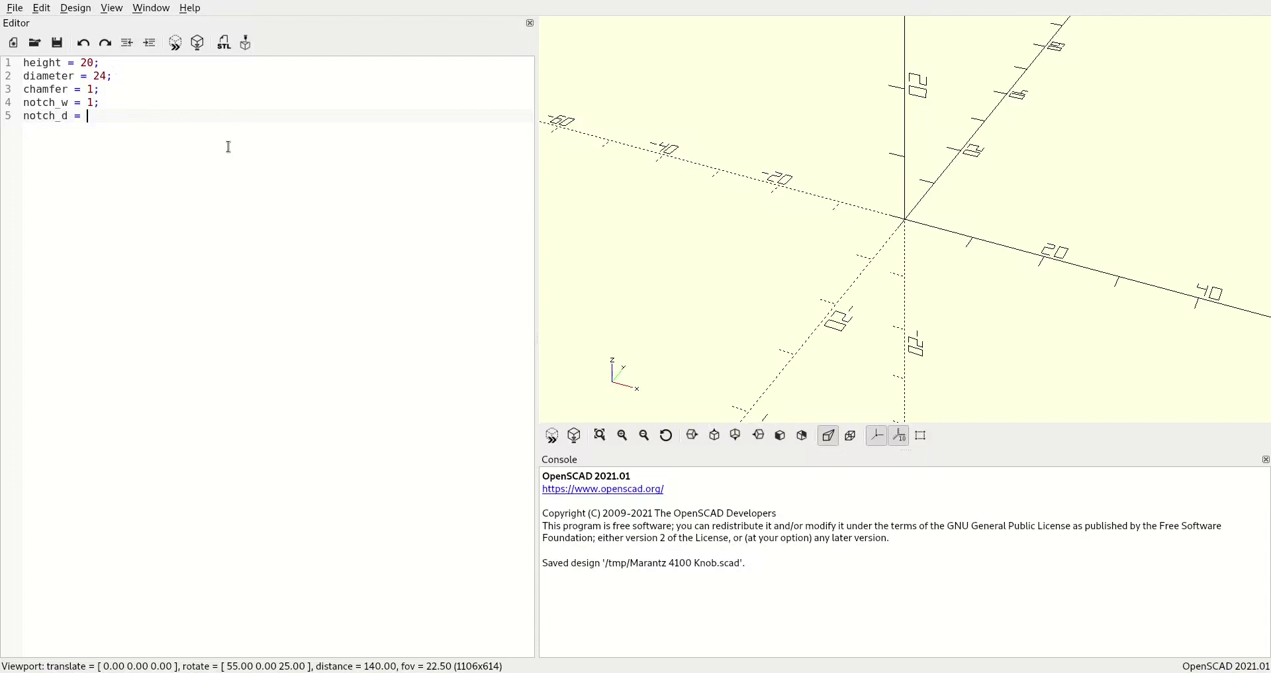
{"action": "type", "text": "0.5;"}
{"action": "key", "text": "Return"}
{"action": "type", "text": "notch_"}
{"action": "type", "text": "t = "}
{"action": "type", "text": "4; "}
{"action": "type", "text": "post"}
{"action": "type", "text": "_"}
{"action": "type", "text": "t"}
{"action": "type", "text": " = 18;"}
{"action": "key", "text": "Return"}
{"action": "type", "text": "post_"}
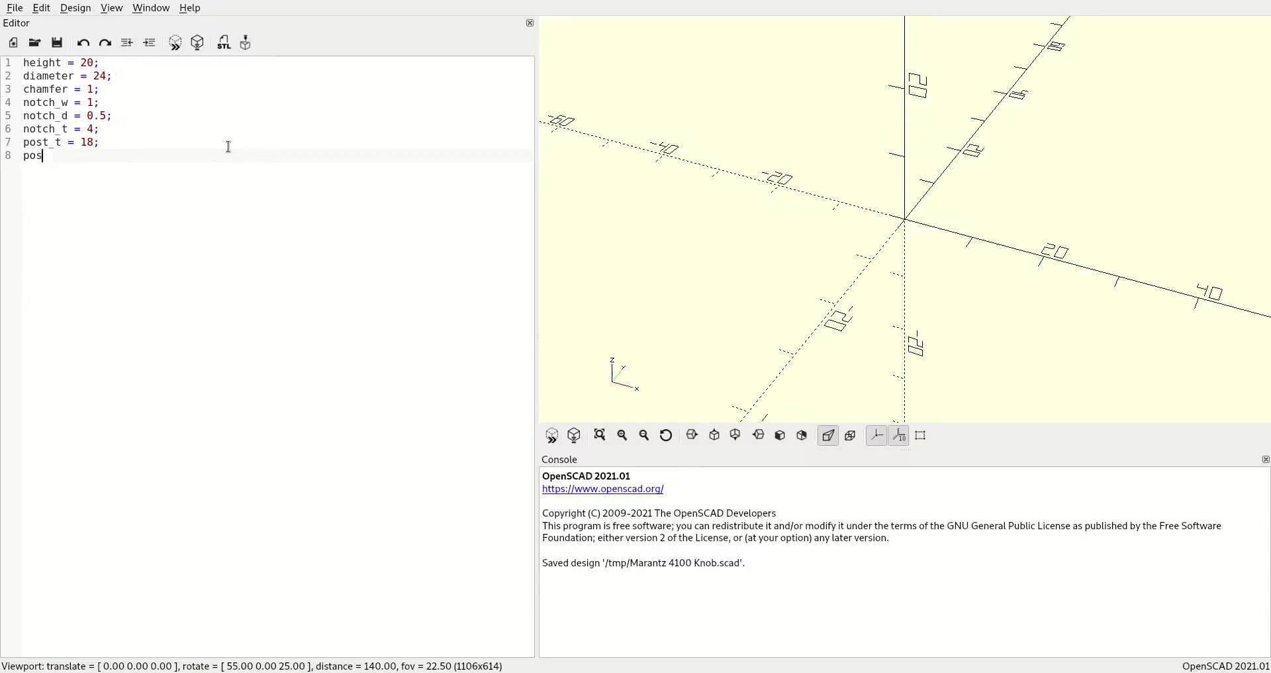
{"action": "type", "text": "d = 6;"}
{"action": "key", "text": "Return"}
{"action": "key", "text": "Return"}
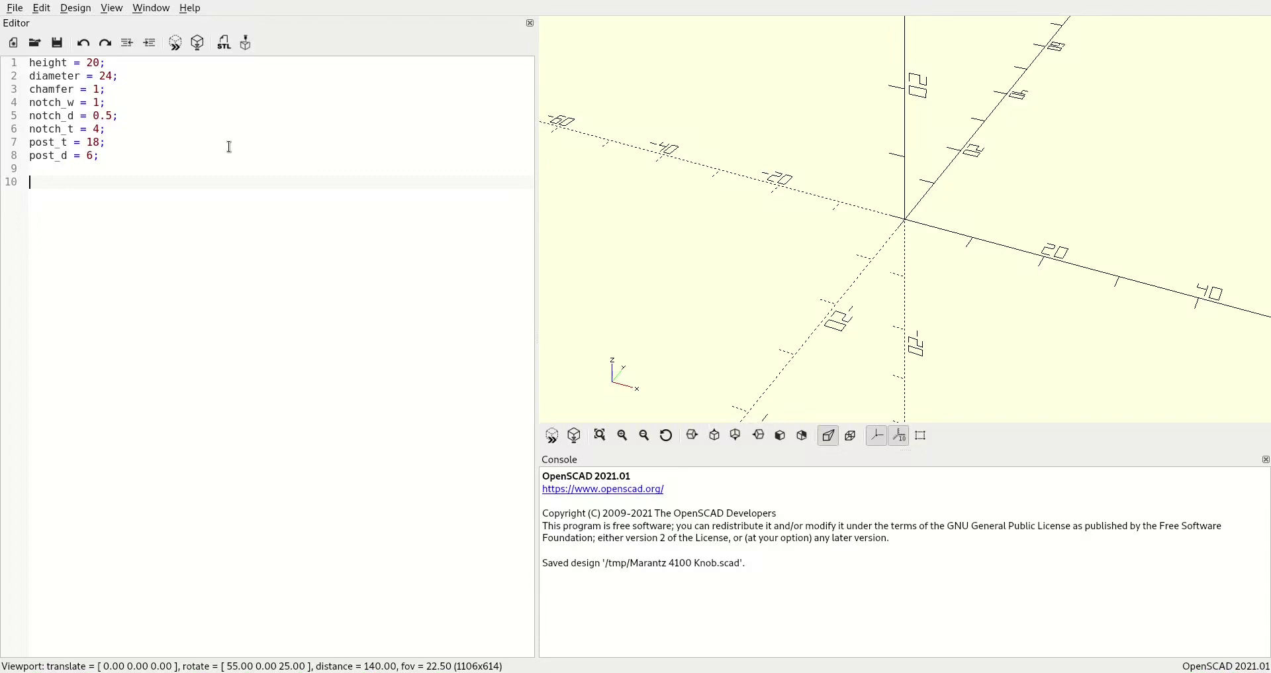
Step: Add the body cylinder(h=height-chamfer, d=diameter); and preview it
{"action": "type", "text": "cylinder(h=height-chamfer, d"}
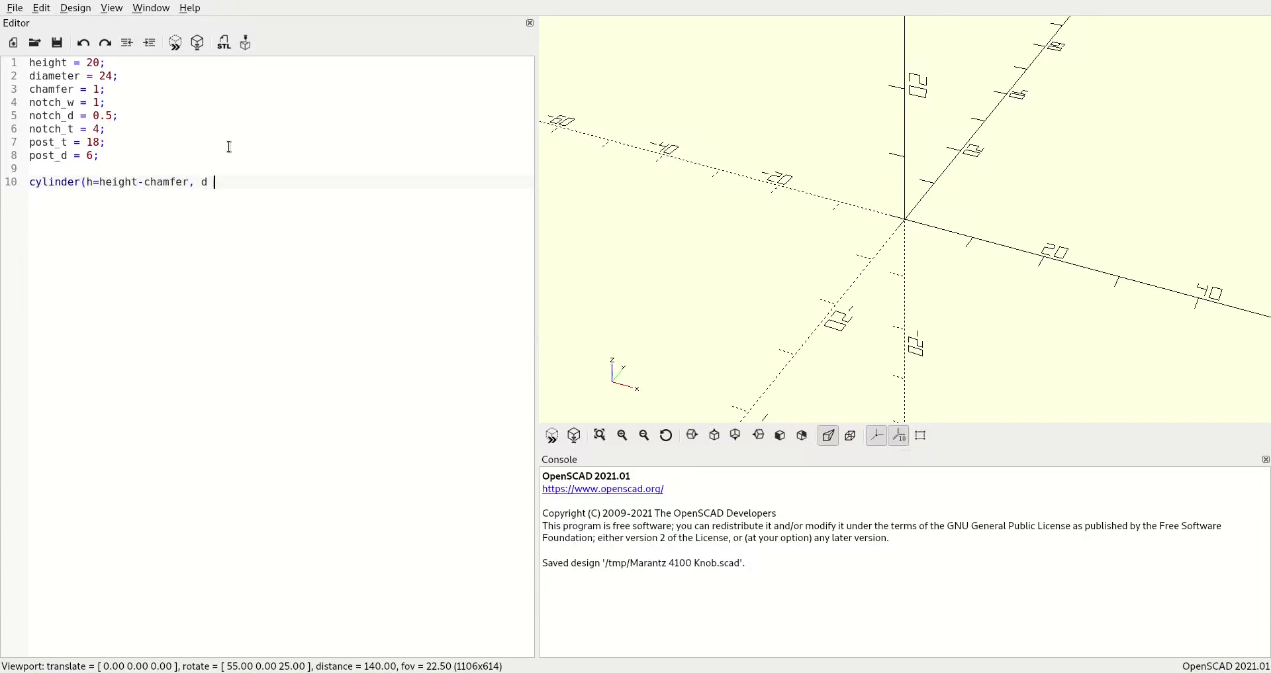
{"action": "key", "text": "BackSpace"}
{"action": "type", "text": "=diameter);"}
{"action": "key", "text": "F5"}
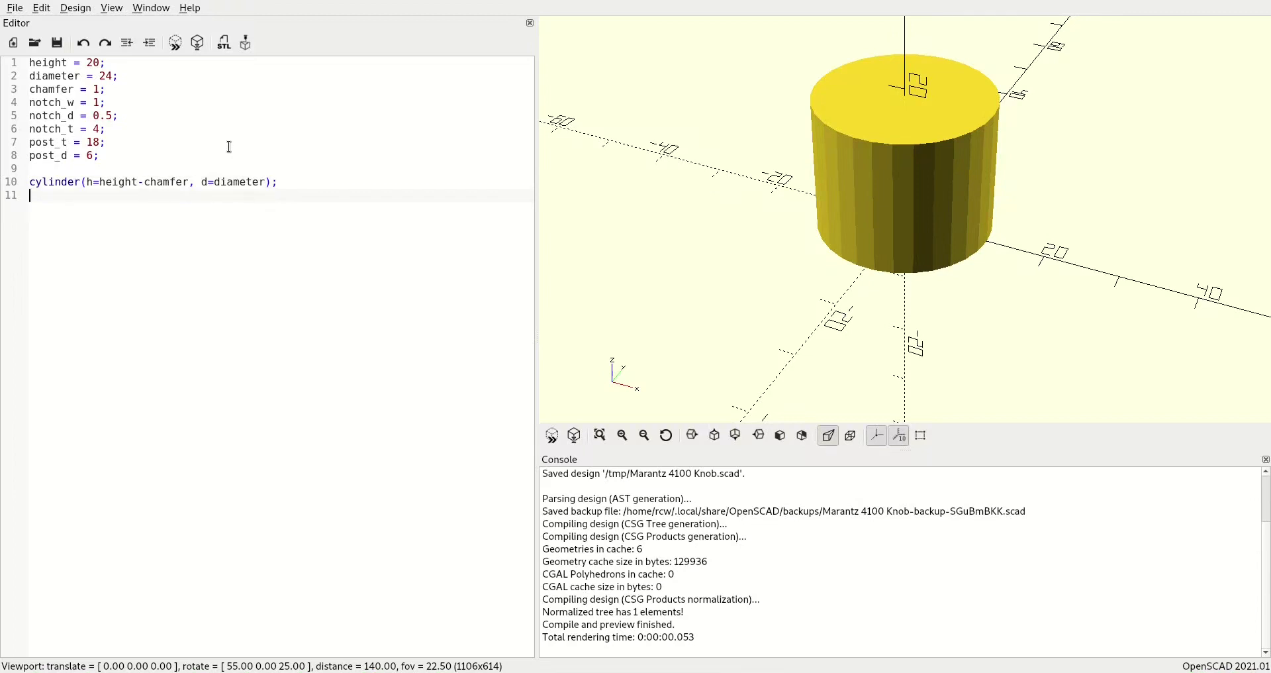
Step: Open a difference() { block on a new line above the cylinder
{"action": "key", "text": "Up"}
{"action": "key", "text": "Up"}
{"action": "key", "text": "Return"}
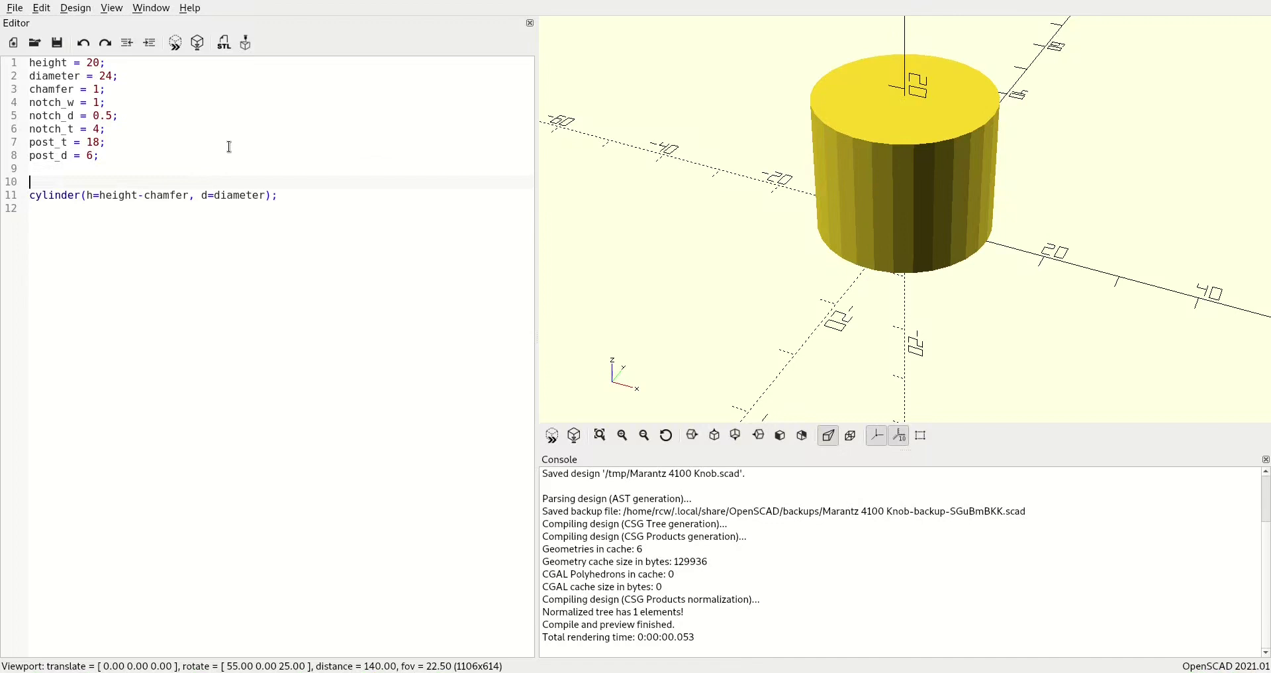
{"action": "type", "text": "difference() {"}
Step: Indent the body and add a '// Post hole' cylinder(d=post_d, h=height-chamfer, $fn=post_t);
{"action": "key", "text": "Down"}
{"action": "key", "text": "Home"}
{"action": "key", "text": "Tab"}
{"action": "key", "text": "Down"}
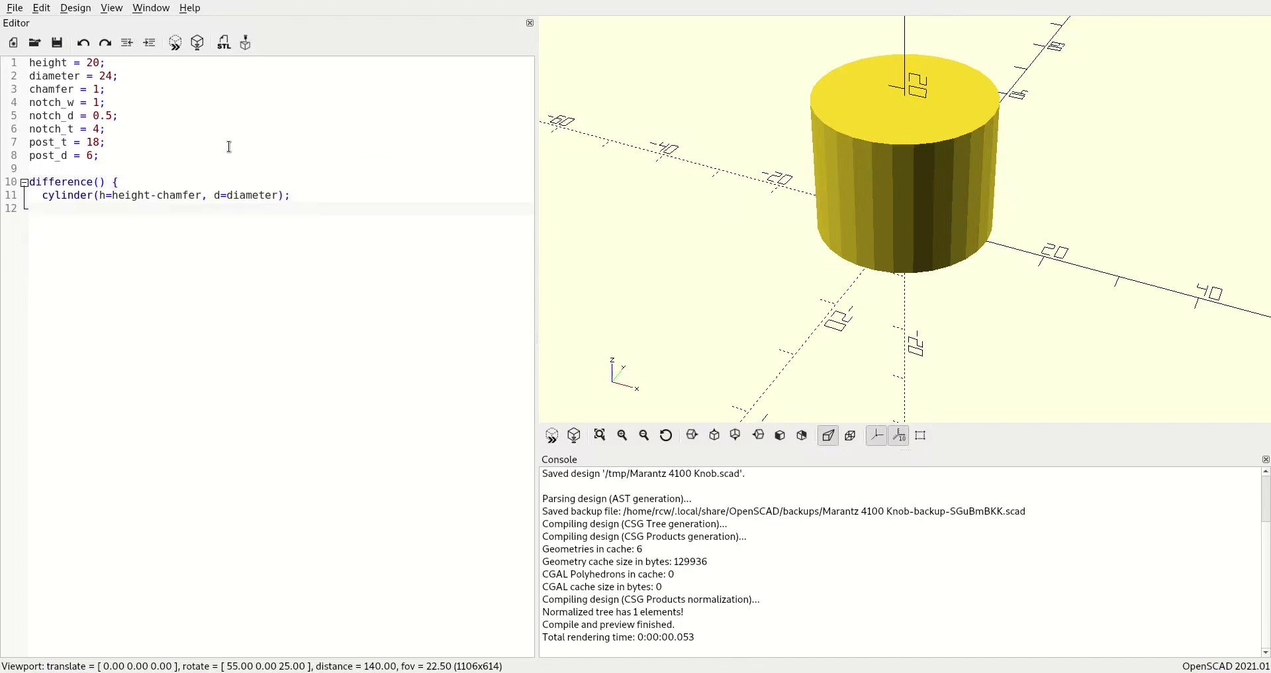
{"action": "key", "text": "Return"}
{"action": "key", "text": "Tab"}
{"action": "type", "text": "// "}
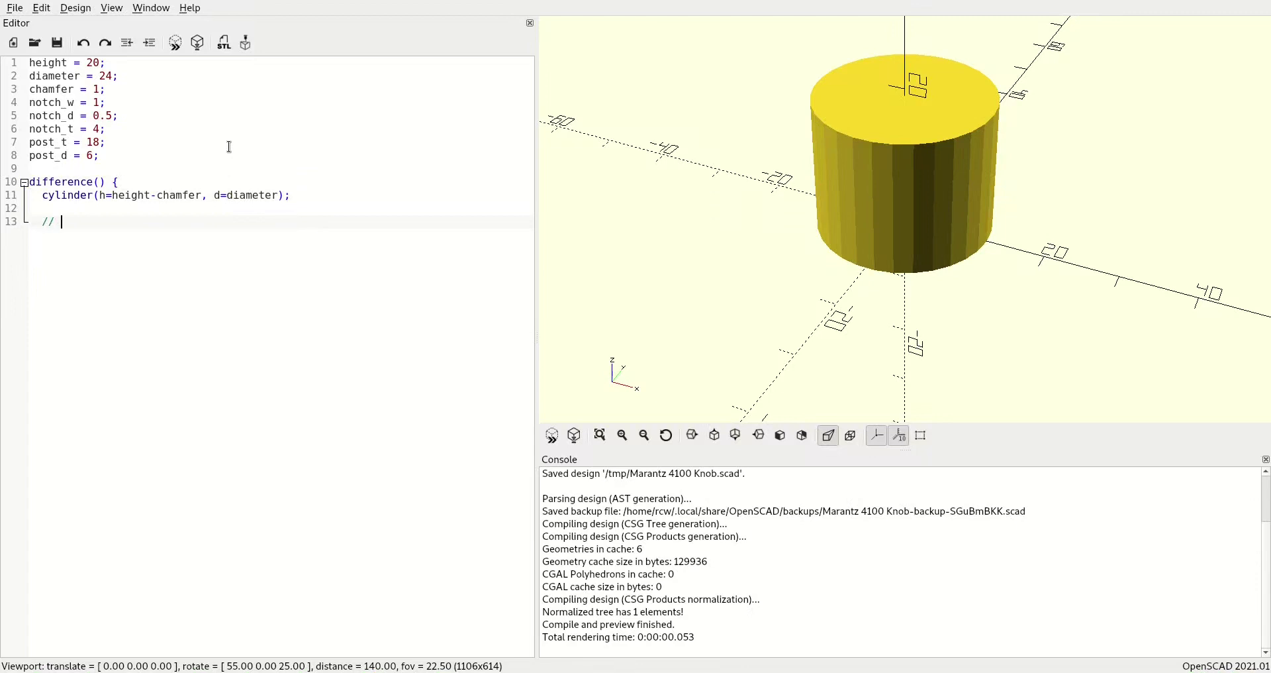
{"action": "type", "text": "Post hole"}
{"action": "key", "text": "Return"}
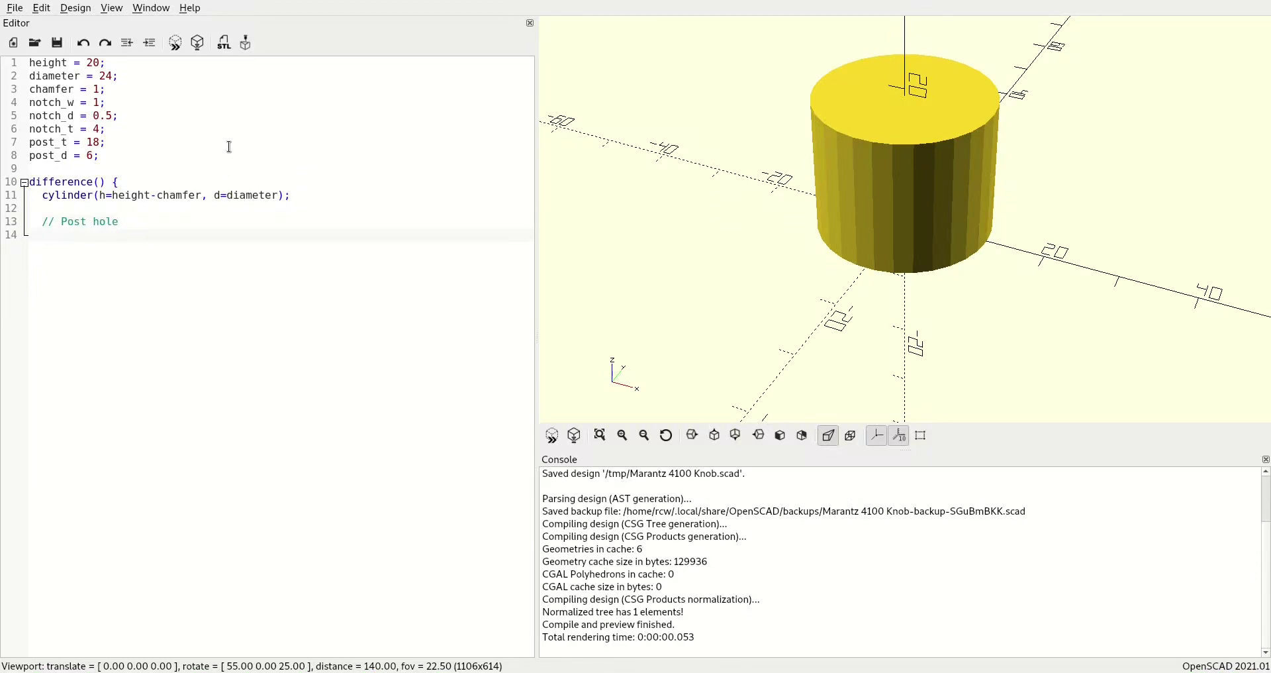
{"action": "type", "text": "cylinder(d=post_d, h=height-"}
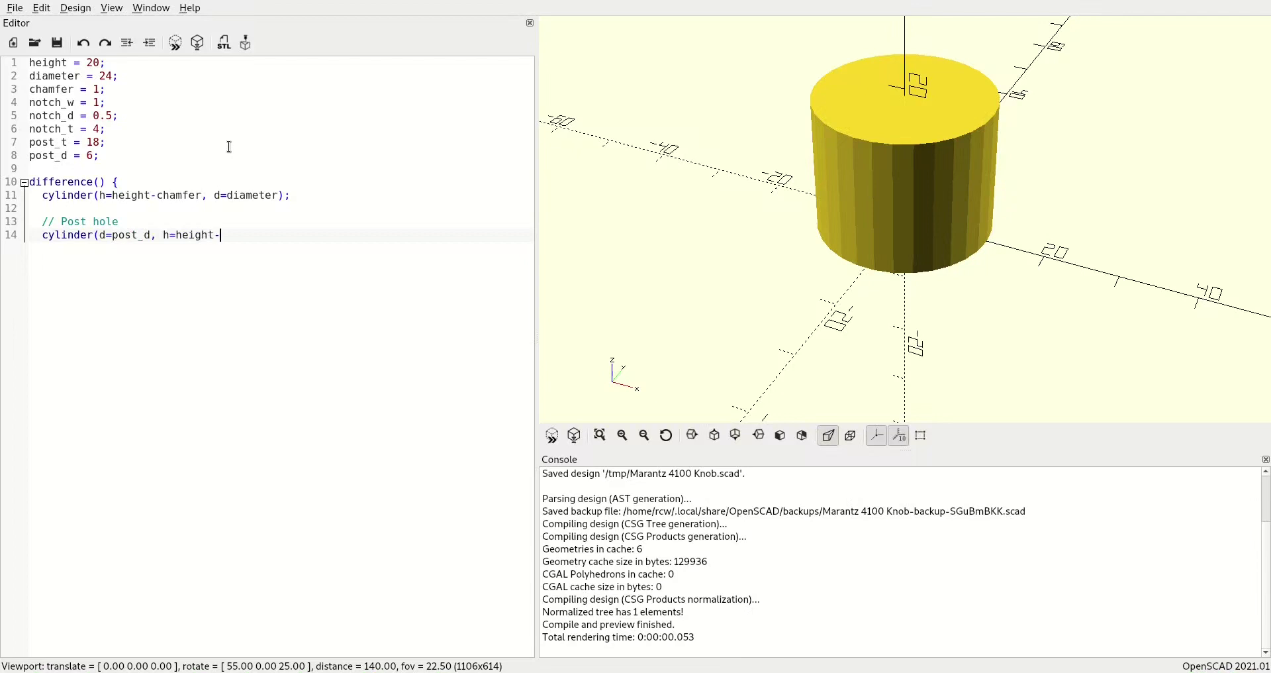
{"action": "type", "text": "chamfer, $fn=post_t);"}
{"action": "key", "text": "F5"}
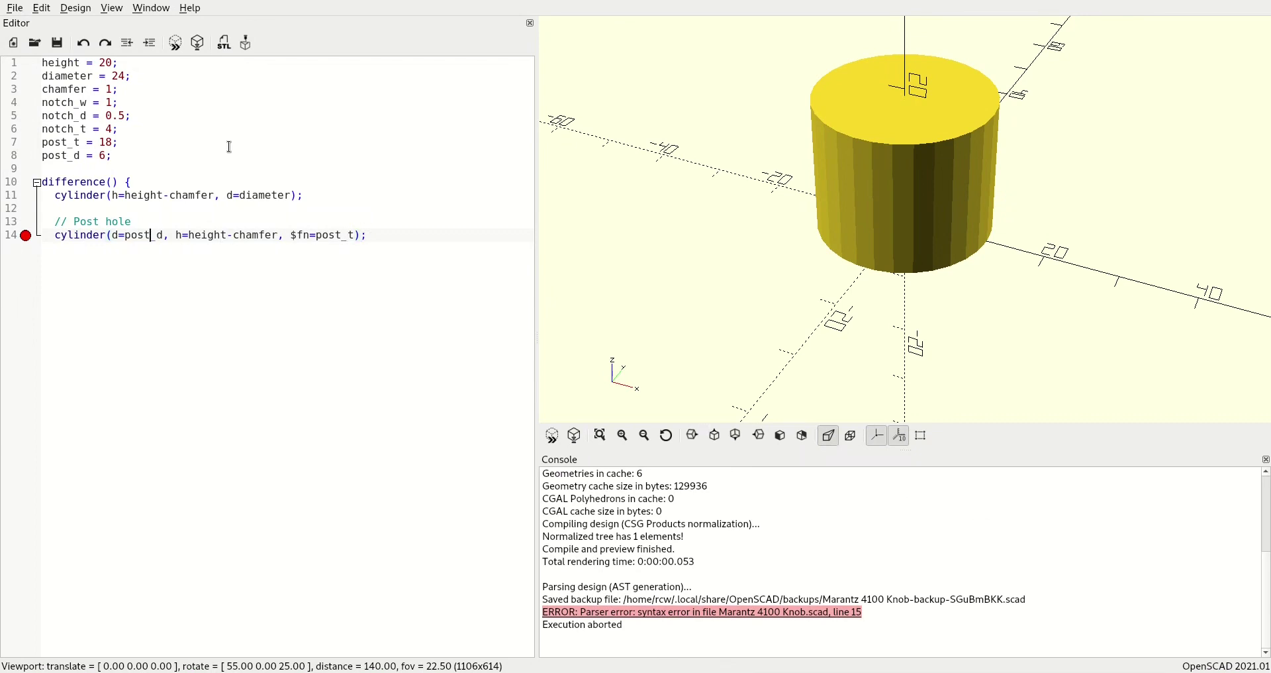
Step: Close the difference block with } and preview and render the knob's 6 mm hole
{"action": "key", "text": "Left"}
{"action": "key", "text": "Left"}
{"action": "key", "text": "End"}
{"action": "key", "text": "Return"}
{"action": "type", "text": "}"}
{"action": "key", "text": "F5"}
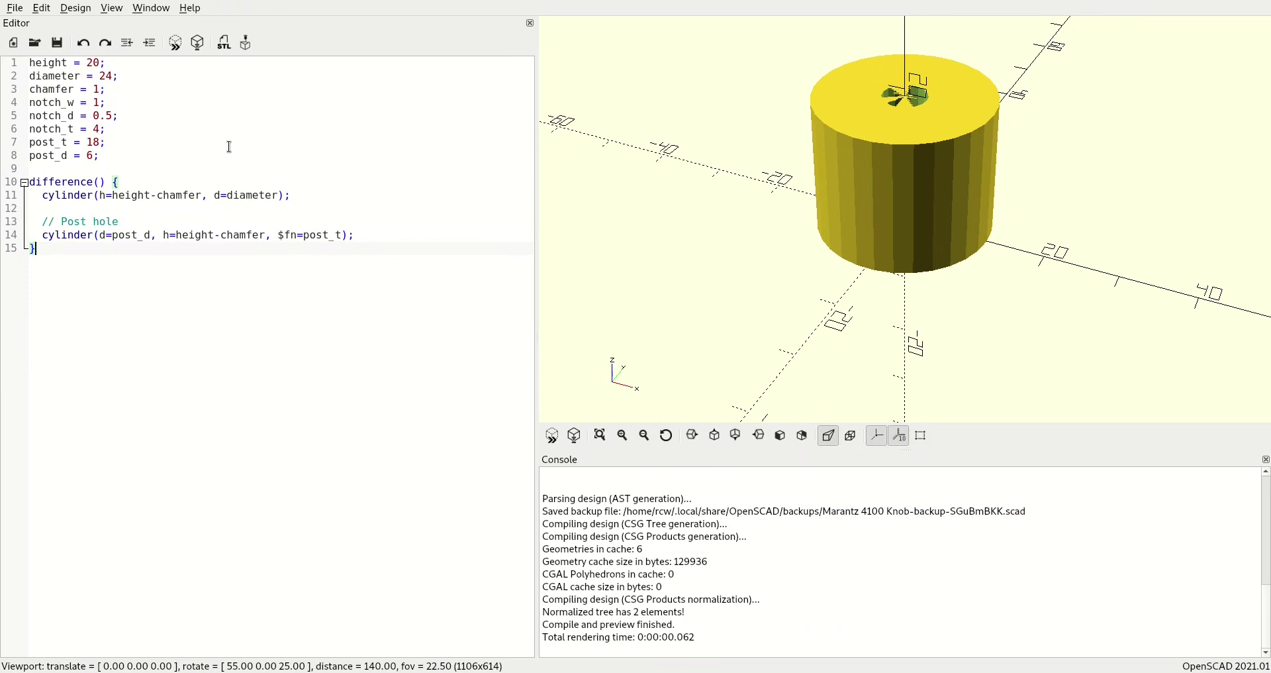
{"action": "key", "text": "F6"}
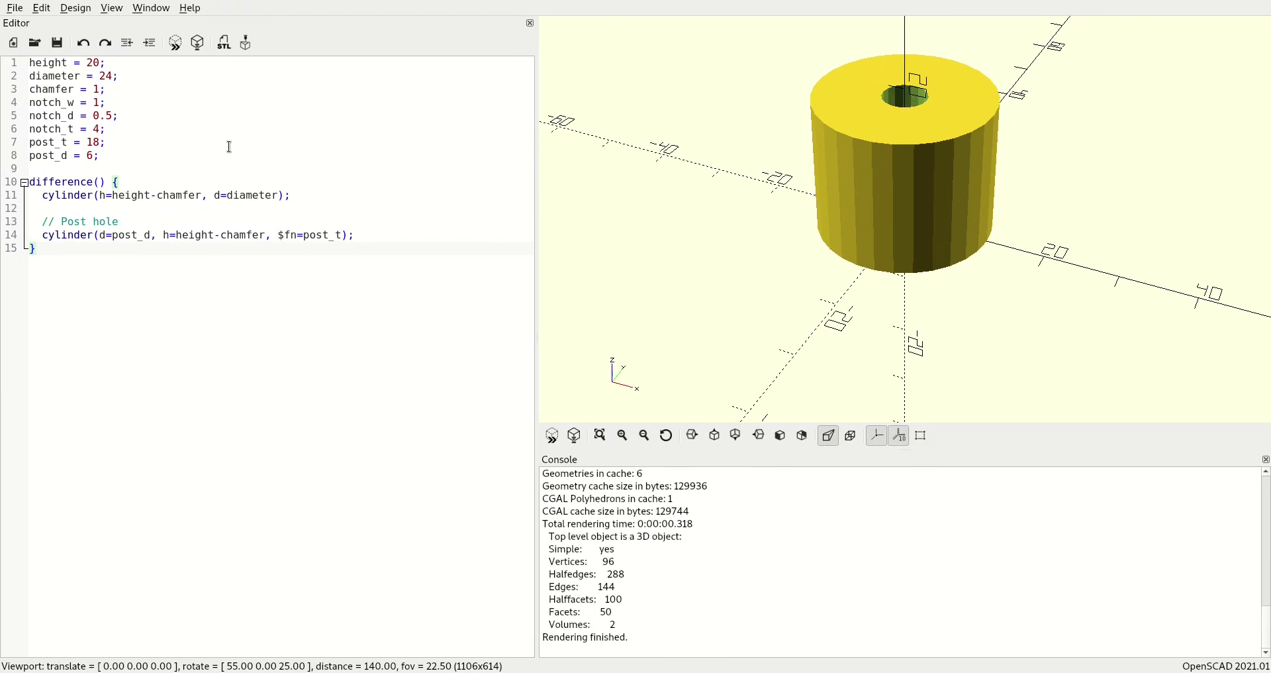
{"action": "mouse_move", "coordinate": [745, 162]}
{"action": "left_mouse_down"}
{"action": "mouse_move", "coordinate": [757, 233]}
{"action": "mouse_move", "coordinate": [760, 89]}
{"action": "mouse_move", "coordinate": [756, 208]}
{"action": "mouse_move", "coordinate": [733, 167]}
{"action": "left_mouse_up"}
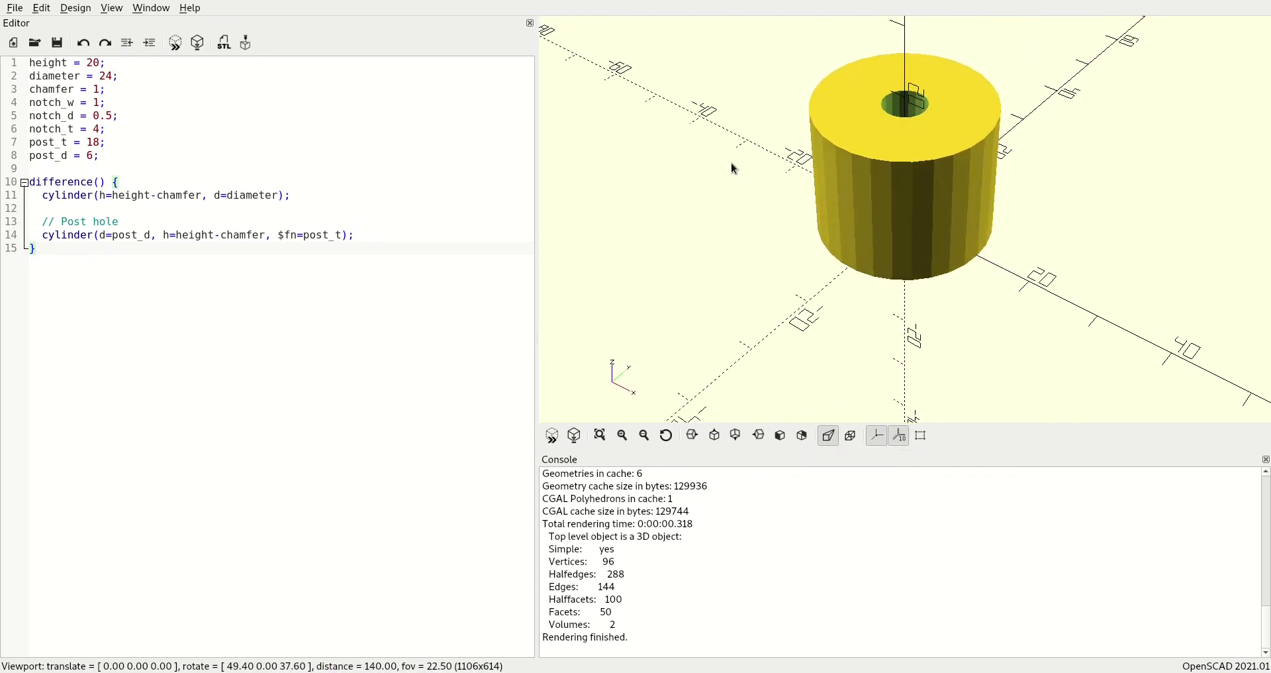
Step: Label the body with '// Main body' and add a '// Chamfer' comment below it
{"action": "left_click", "coordinate": [281, 179]}
{"action": "key", "text": "Return"}
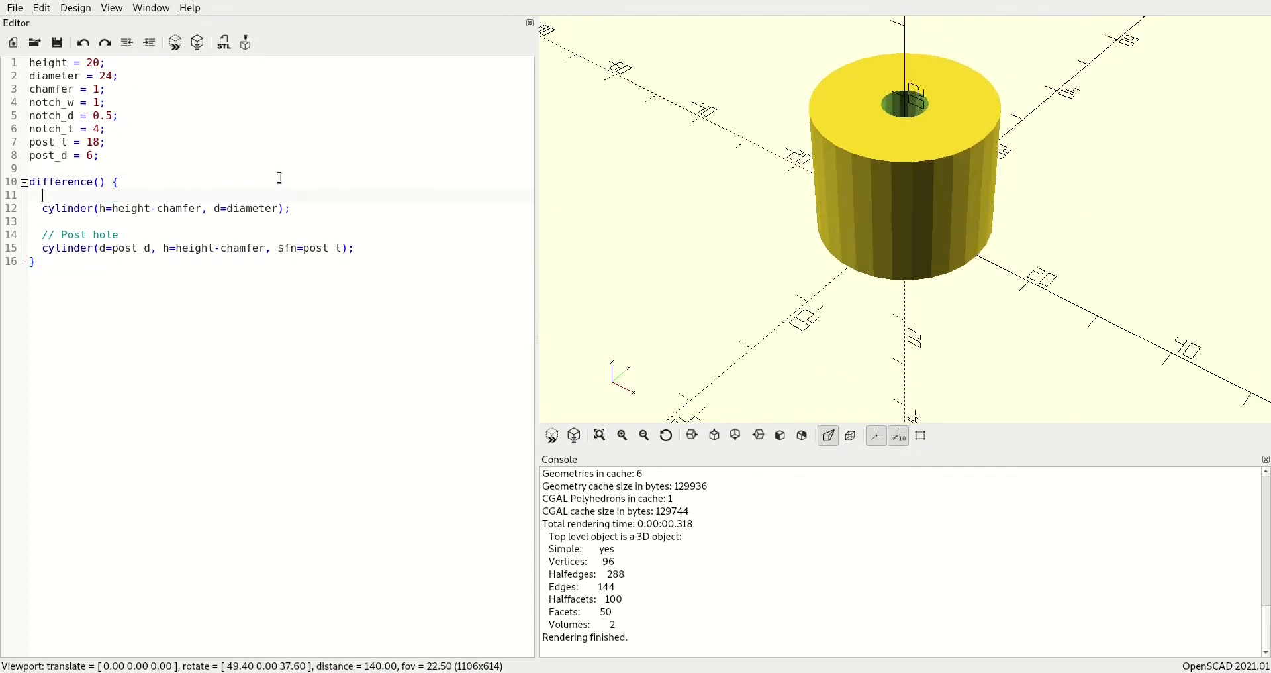
{"action": "type", "text": "// Main body"}
{"action": "key", "text": "Down"}
{"action": "key", "text": "Down"}
{"action": "key", "text": "Return"}
{"action": "key", "text": "Return"}
{"action": "key", "text": "Up"}
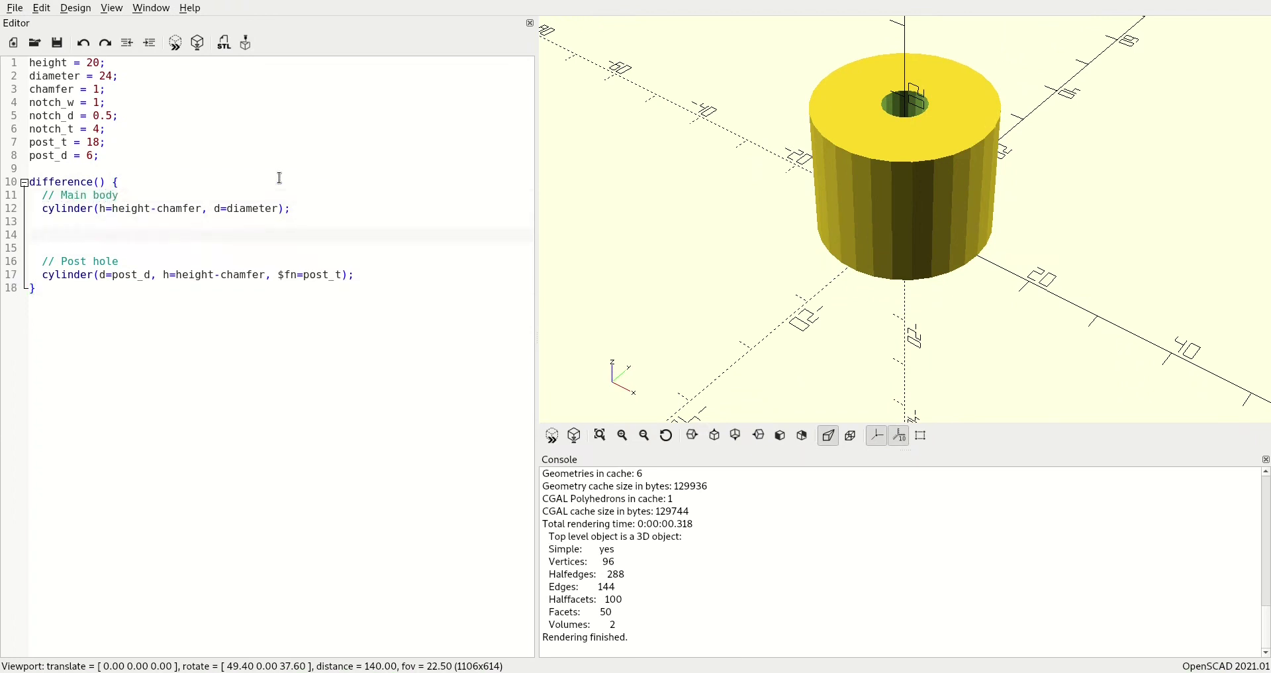
{"action": "type", "text": "// Chamfer"}
{"action": "key", "text": "Return"}
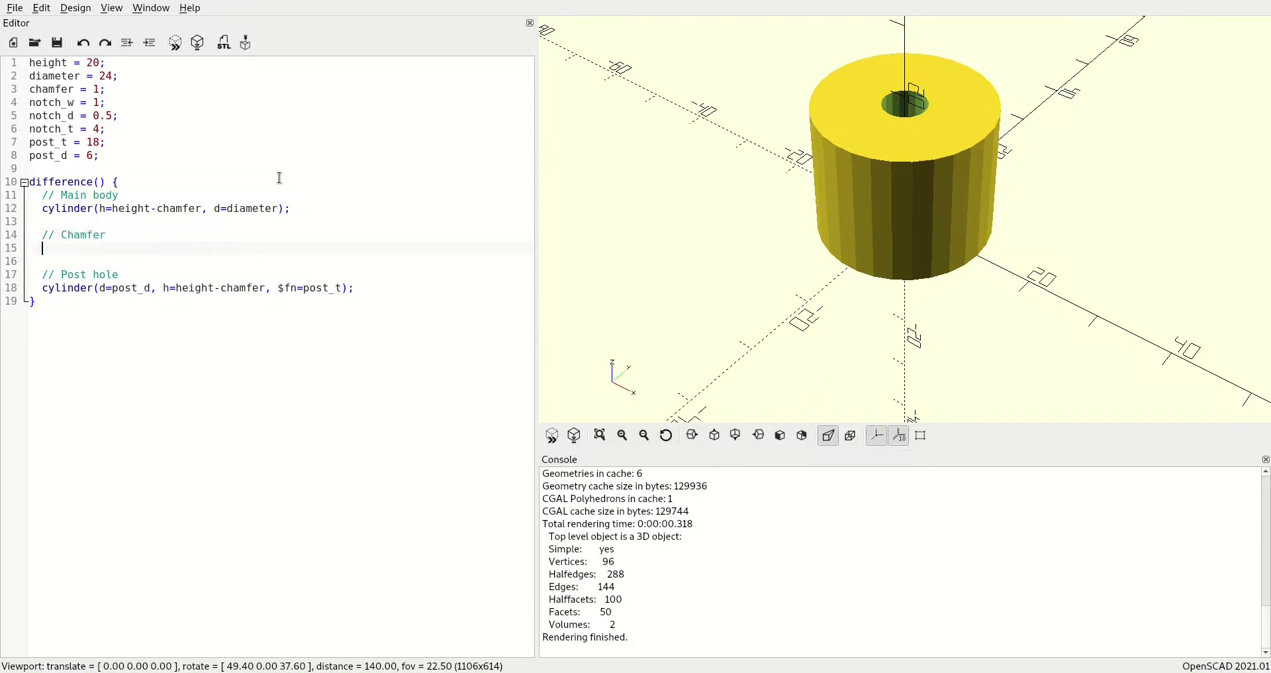
Step: Add translate([0,0,height-chamfer]) cylinder(h=chamfer, d1=diameter, d2=diameter-2); and preview the top edge
{"action": "type", "text": "translate([0,0,height-chamf"}
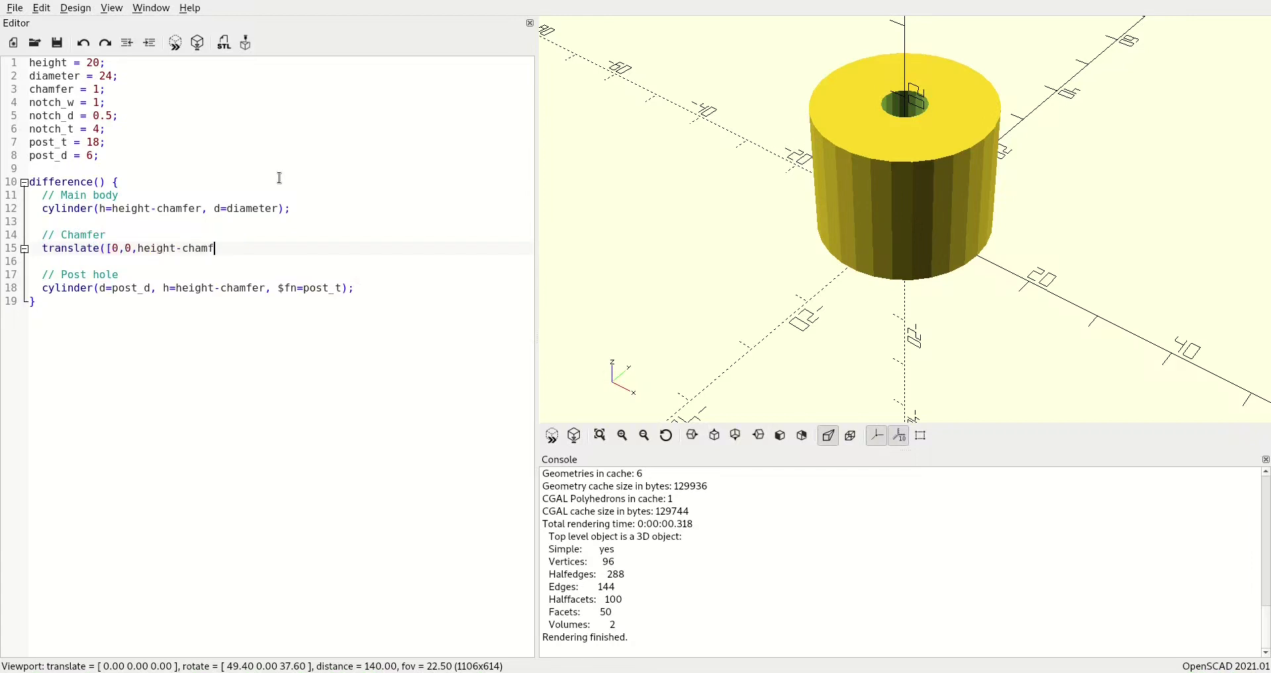
{"action": "type", "text": "er])"}
{"action": "key", "text": "Return"}
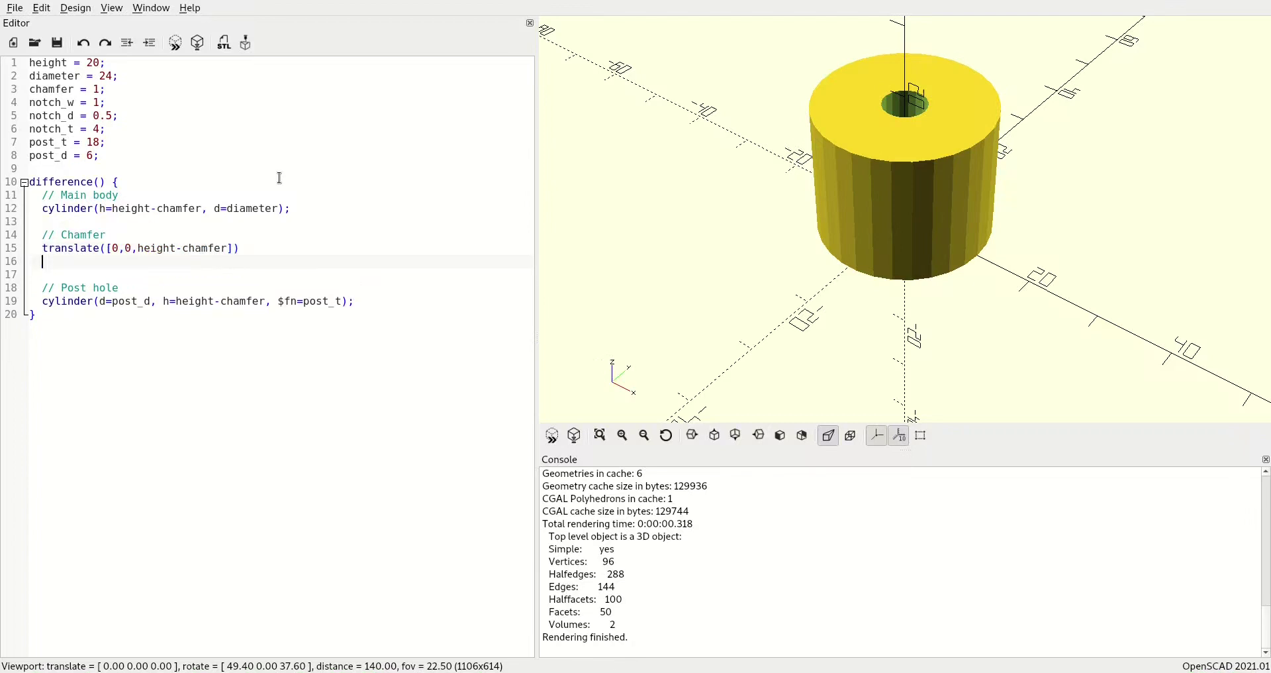
{"action": "type", "text": "cylinder(h=chamfer, d"}
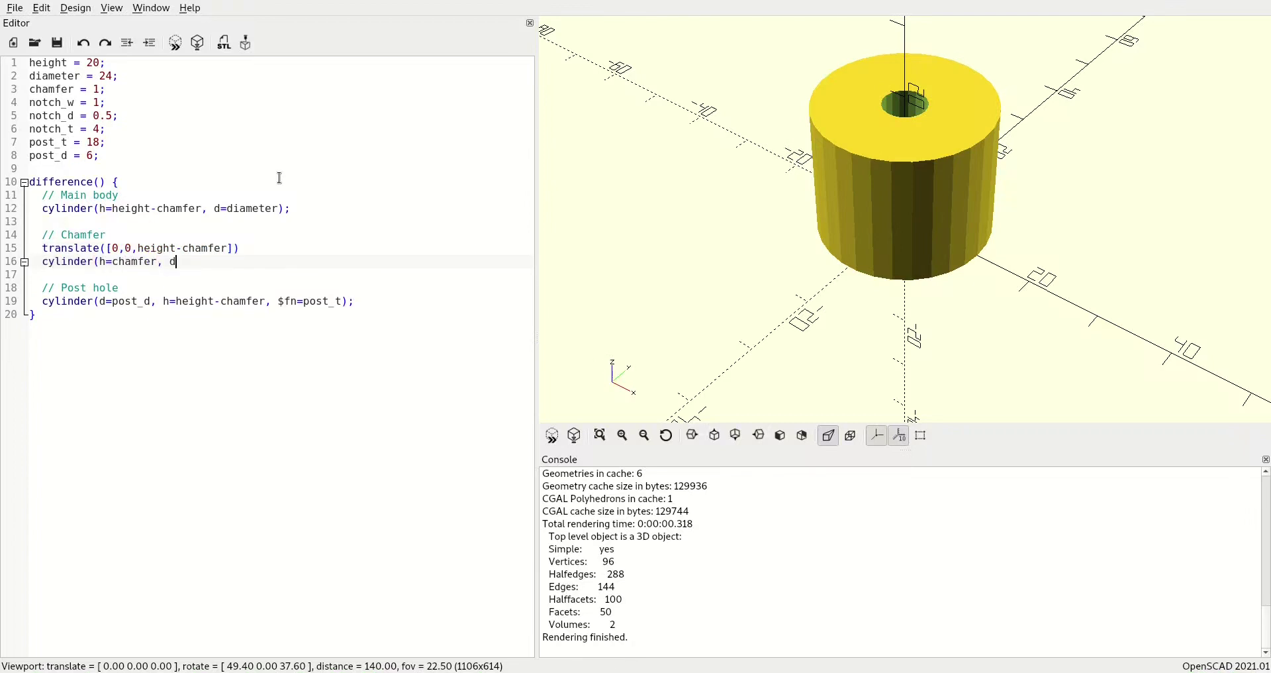
{"action": "type", "text": "1=diameter, d2=diameter-2);"}
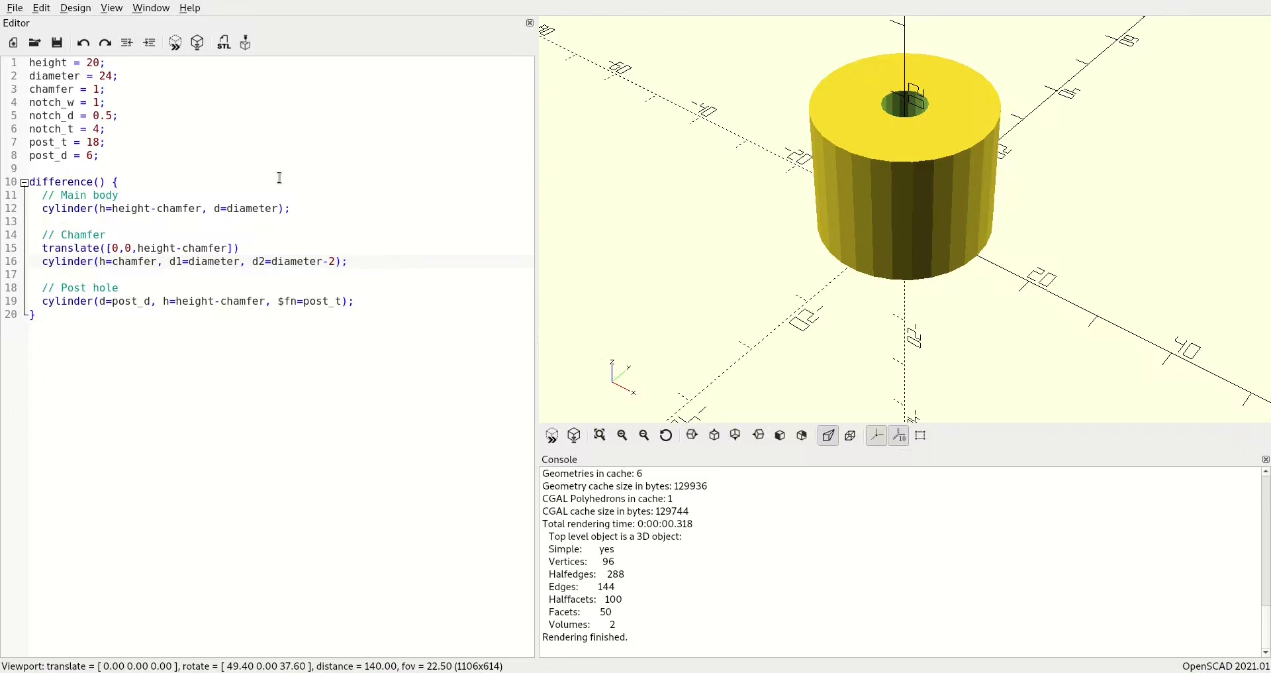
{"action": "key", "text": "F5"}
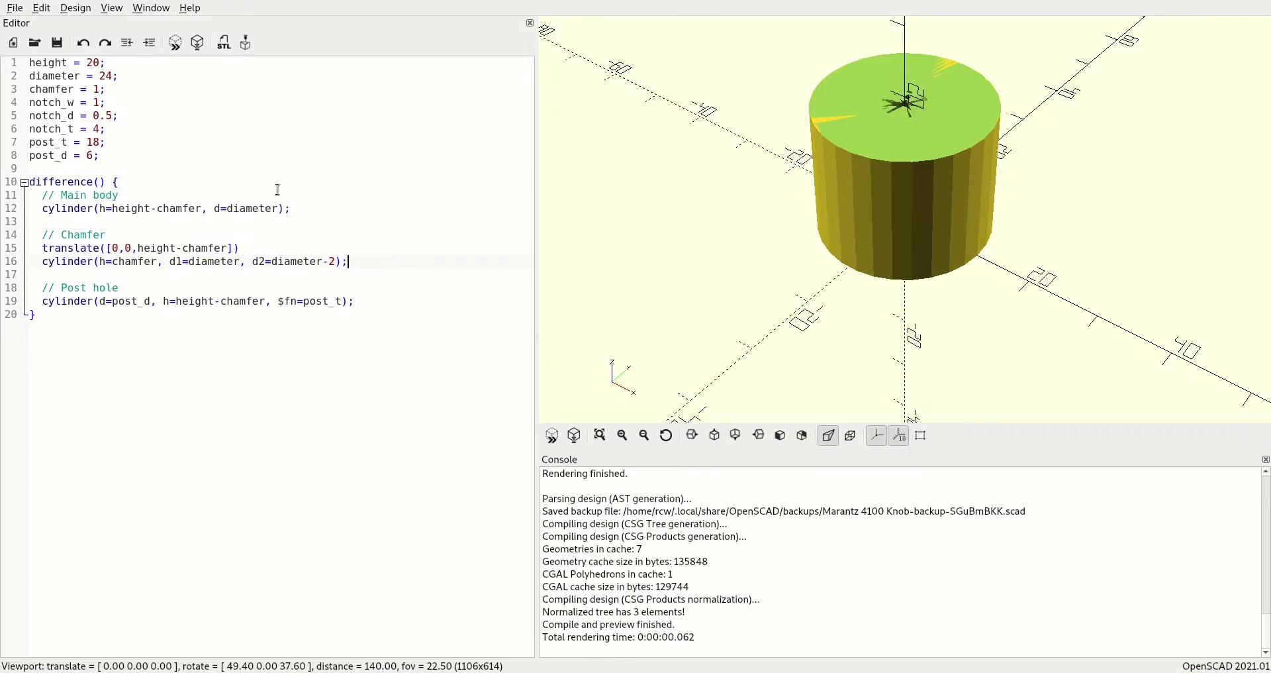
{"action": "mouse_move", "coordinate": [795, 307]}
{"action": "left_mouse_down"}
{"action": "mouse_move", "coordinate": [795, 280]}
{"action": "mouse_move", "coordinate": [792, 304]}
{"action": "left_mouse_up"}
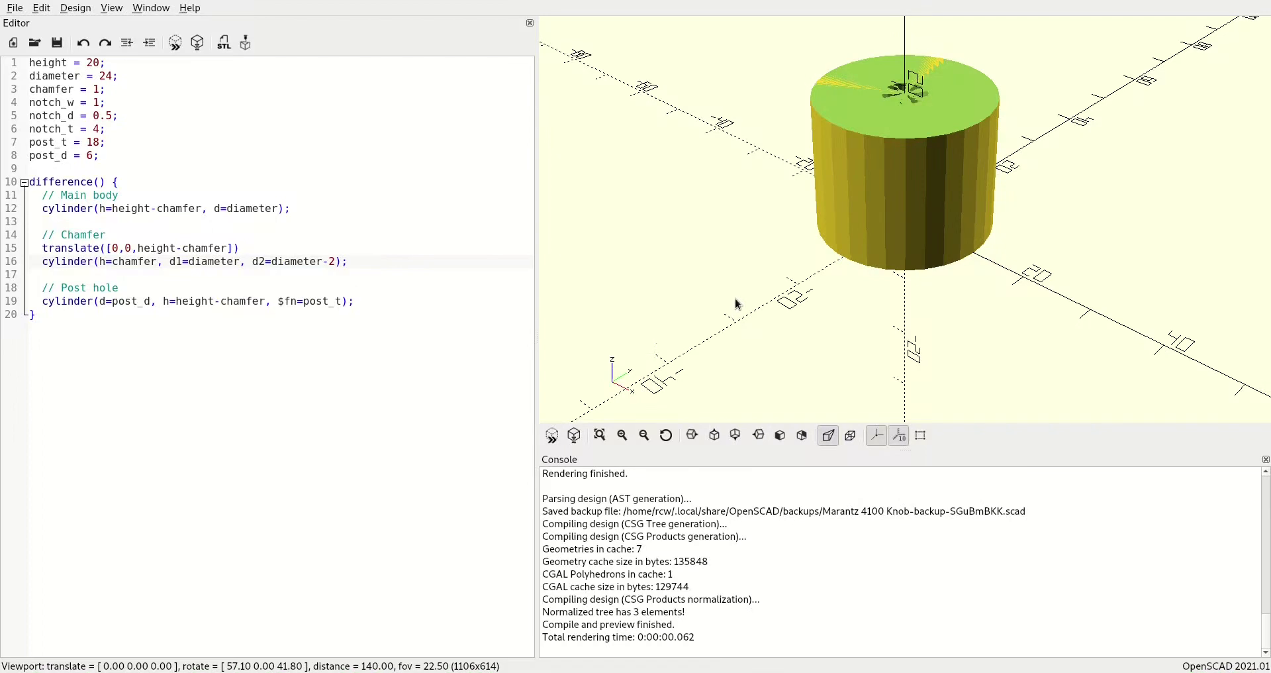
{"action": "mouse_move", "coordinate": [786, 284]}
{"action": "left_mouse_down"}
{"action": "mouse_move", "coordinate": [774, 355]}
{"action": "mouse_move", "coordinate": [777, 163]}
{"action": "mouse_move", "coordinate": [770, 283]}
{"action": "left_mouse_up"}
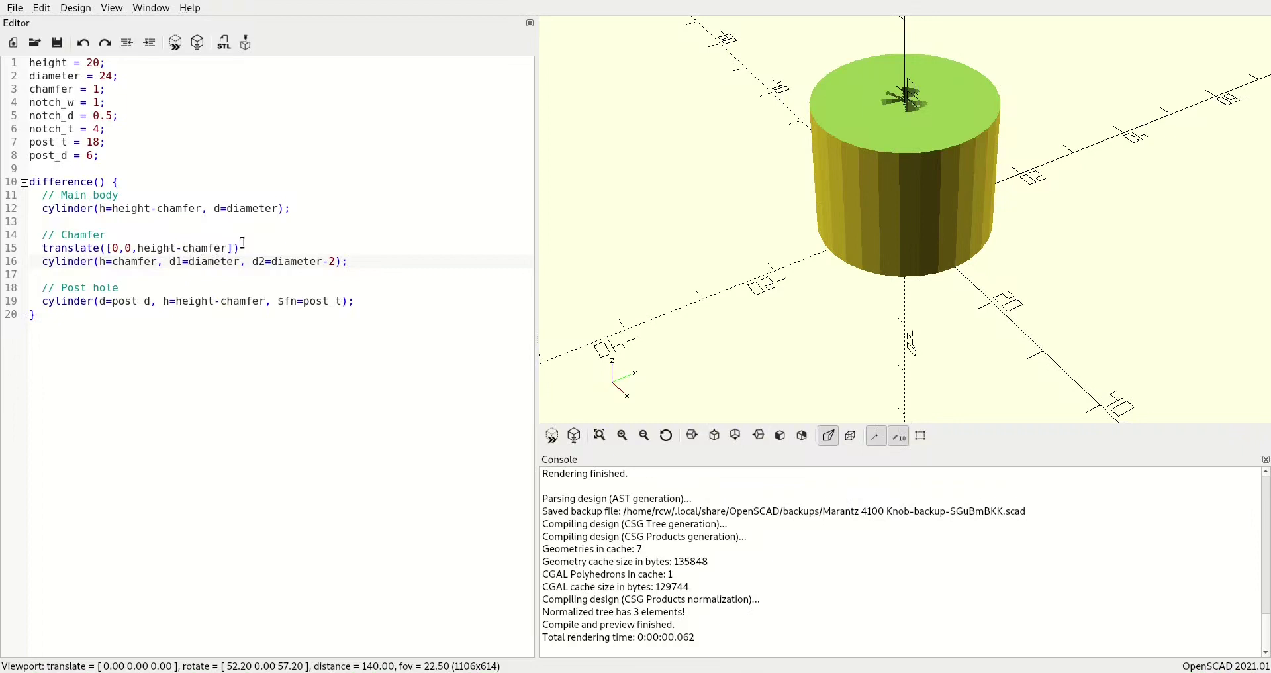
{"action": "key", "text": "F5"}
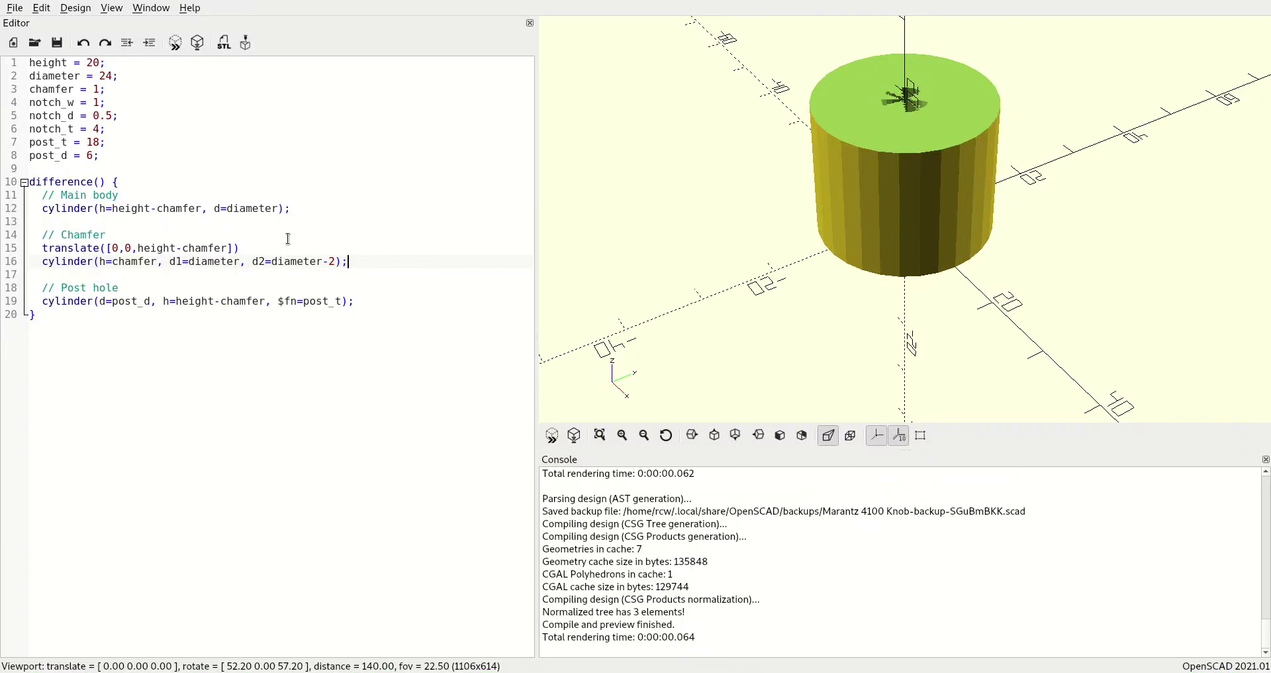
Step: Try adding a +2 offset to the chamfer's translate position and view it from the side
{"action": "left_click", "coordinate": [289, 239]}
{"action": "key", "text": "Down"}
{"action": "key", "text": "Right"}
{"action": "key", "text": "Right"}
{"action": "key", "text": "Right"}
{"action": "key", "text": "Right"}
{"action": "key", "text": "Right"}
{"action": "key", "text": "Right"}
{"action": "key", "text": "Right"}
{"action": "key", "text": "Right"}
{"action": "key", "text": "Right"}
{"action": "key", "text": "Right"}
{"action": "key", "text": "Right"}
{"action": "key", "text": "Right"}
{"action": "key", "text": "Right"}
{"action": "key", "text": "Right"}
{"action": "type", "text": "+2"}
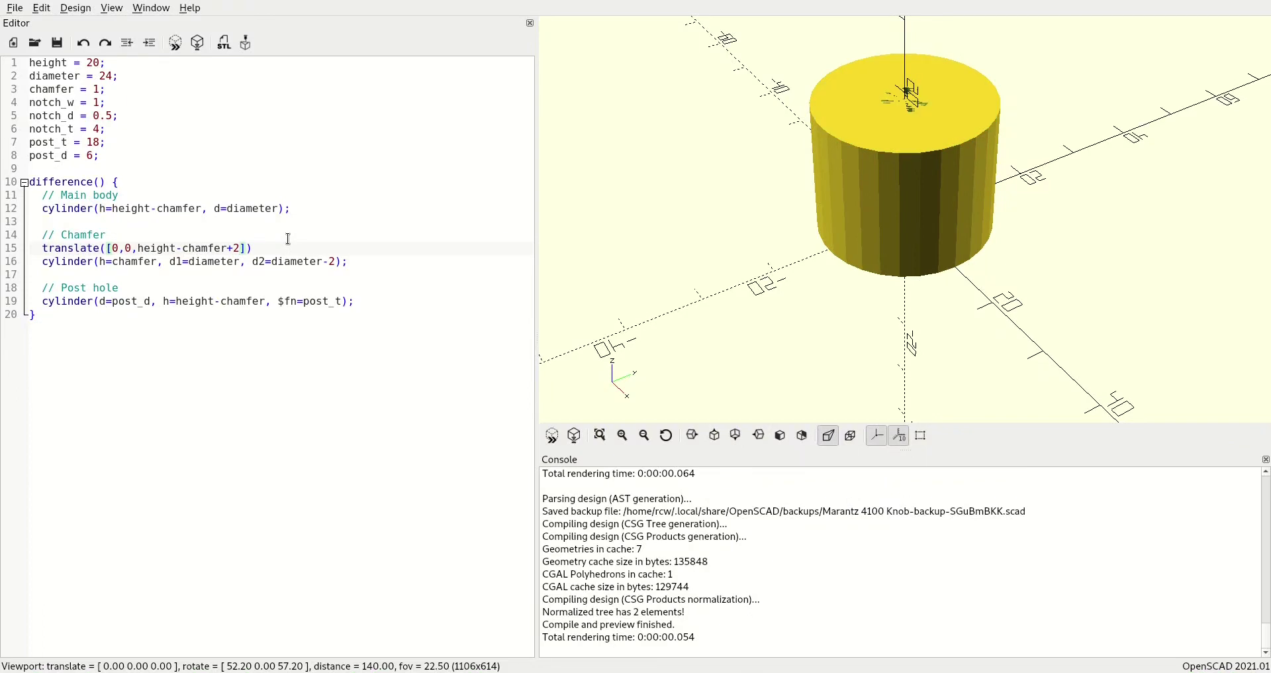
{"action": "scroll", "coordinate": [689, 265], "scroll_direction": "down", "scroll_amount": 3}
{"action": "left_click_drag", "start_coordinate": [689, 264], "coordinate": [647, 249]}
Step: Remove the +2 offset and open a new line above the main body
{"action": "left_click", "coordinate": [161, 220]}
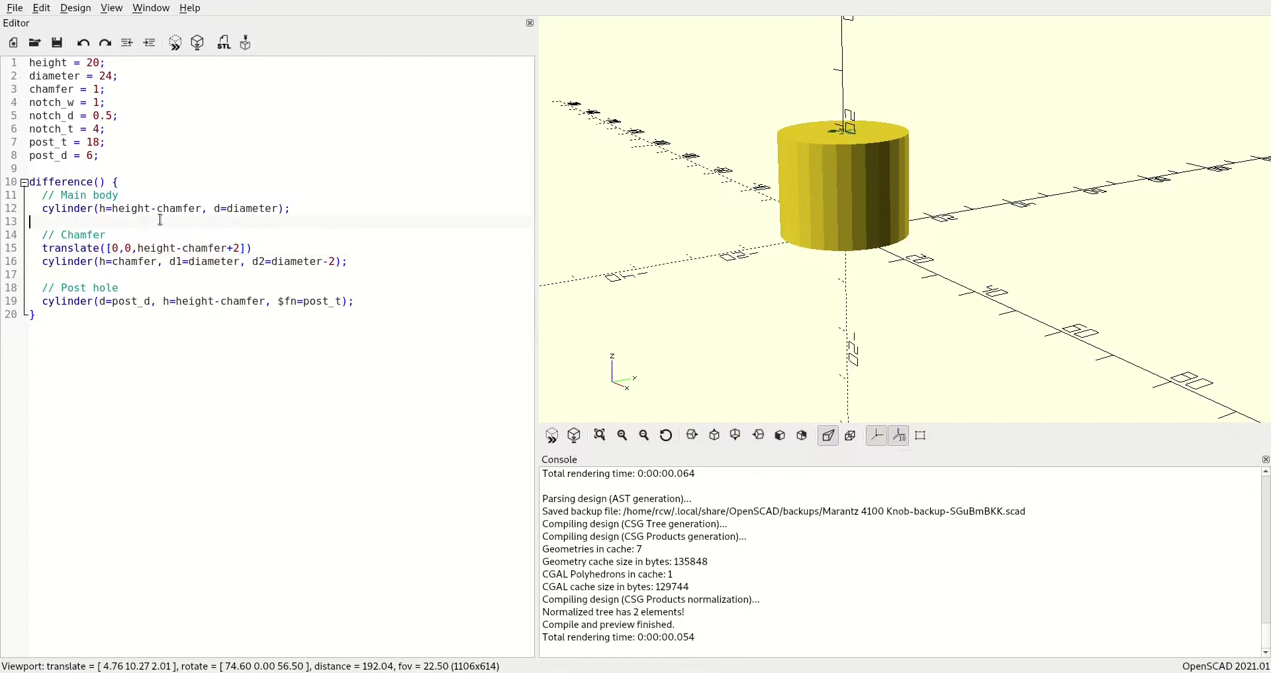
{"action": "key", "text": "Down"}
{"action": "key", "text": "Down"}
{"action": "key", "text": "End"}
{"action": "key", "text": "Left"}
{"action": "key", "text": "Left"}
{"action": "key", "text": "BackSpace"}
{"action": "key", "text": "BackSpace"}
{"action": "key", "text": "Up"}
{"action": "key", "text": "Up"}
{"action": "key", "text": "Up"}
{"action": "key", "text": "Up"}
{"action": "key", "text": "Home"}
{"action": "key", "text": "Return"}
{"action": "key", "text": "Up"}
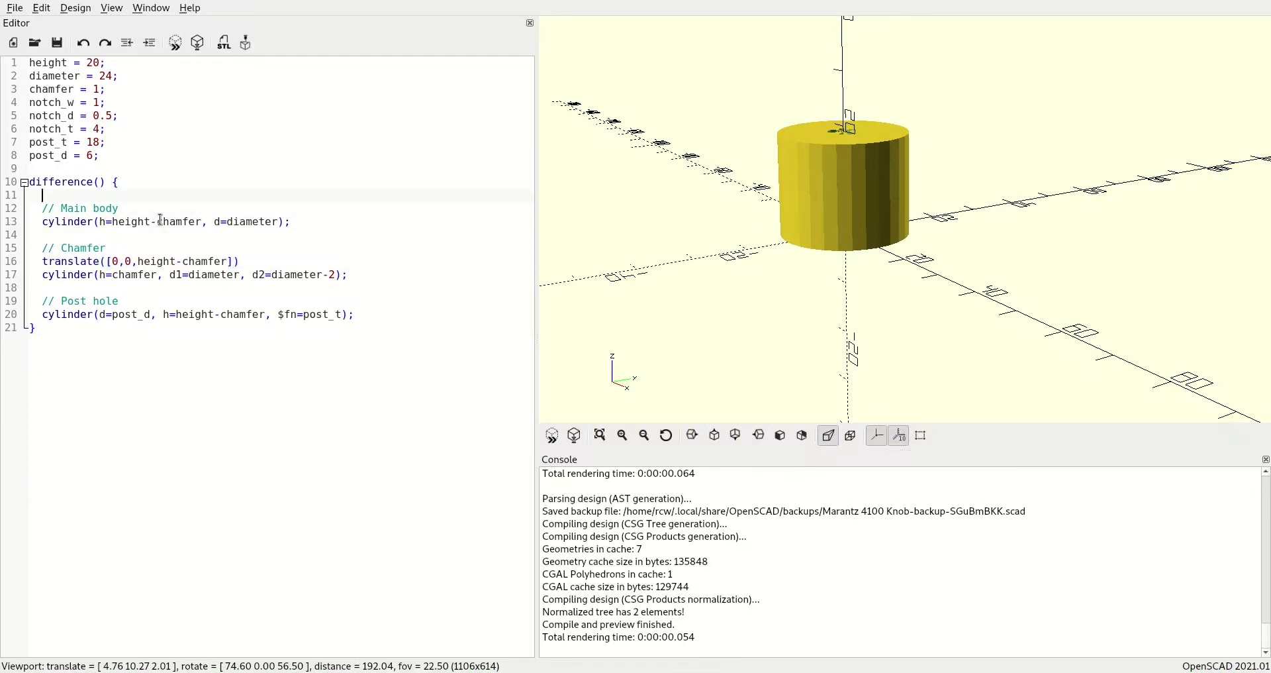
Step: Wrap the indented main body and chamfer lines in a union() { } block
{"action": "type", "text": "union() {"}
{"action": "key", "text": "Down"}
{"action": "key", "text": "Home"}
{"action": "key", "text": "shift+Down"}
{"action": "key", "text": "shift+Down"}
{"action": "key", "text": "shift+Down"}
{"action": "key", "text": "shift+Down"}
{"action": "key", "text": "shift+Down"}
{"action": "key", "text": "shift+Down"}
{"action": "key", "text": "Tab"}
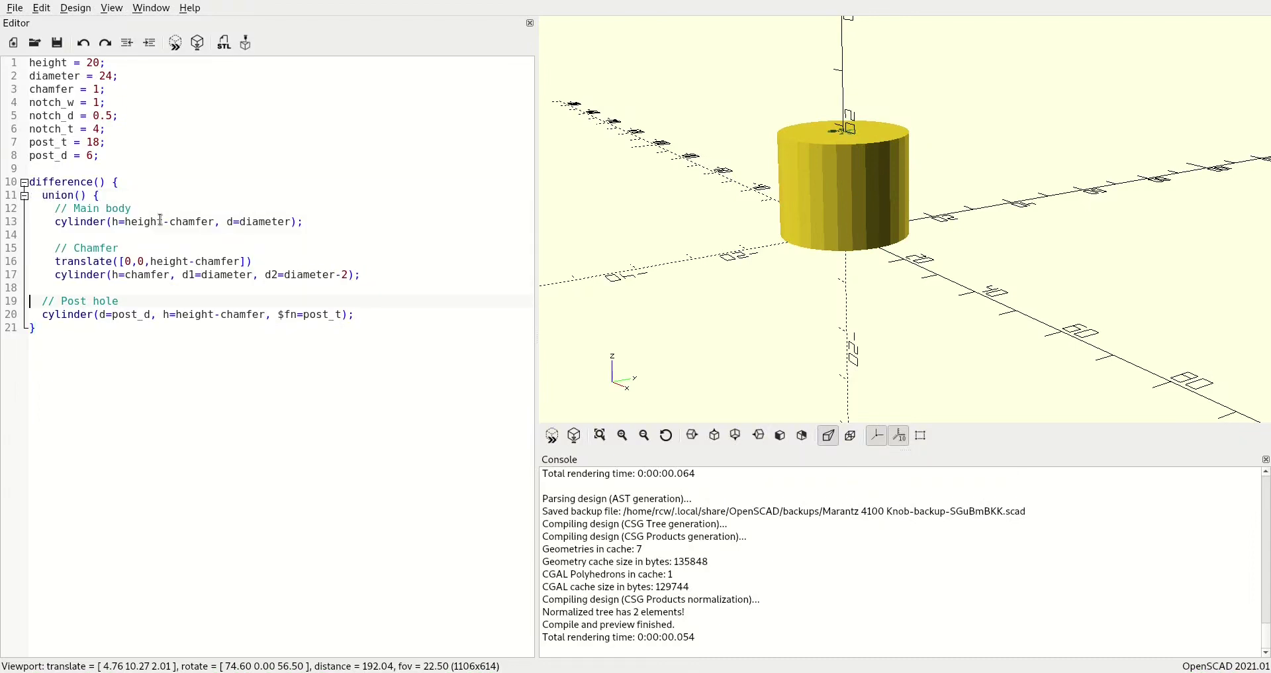
{"action": "type", "text": "}"}
{"action": "key", "text": "Down"}
{"action": "key", "text": "Home"}
{"action": "key", "text": "Return"}
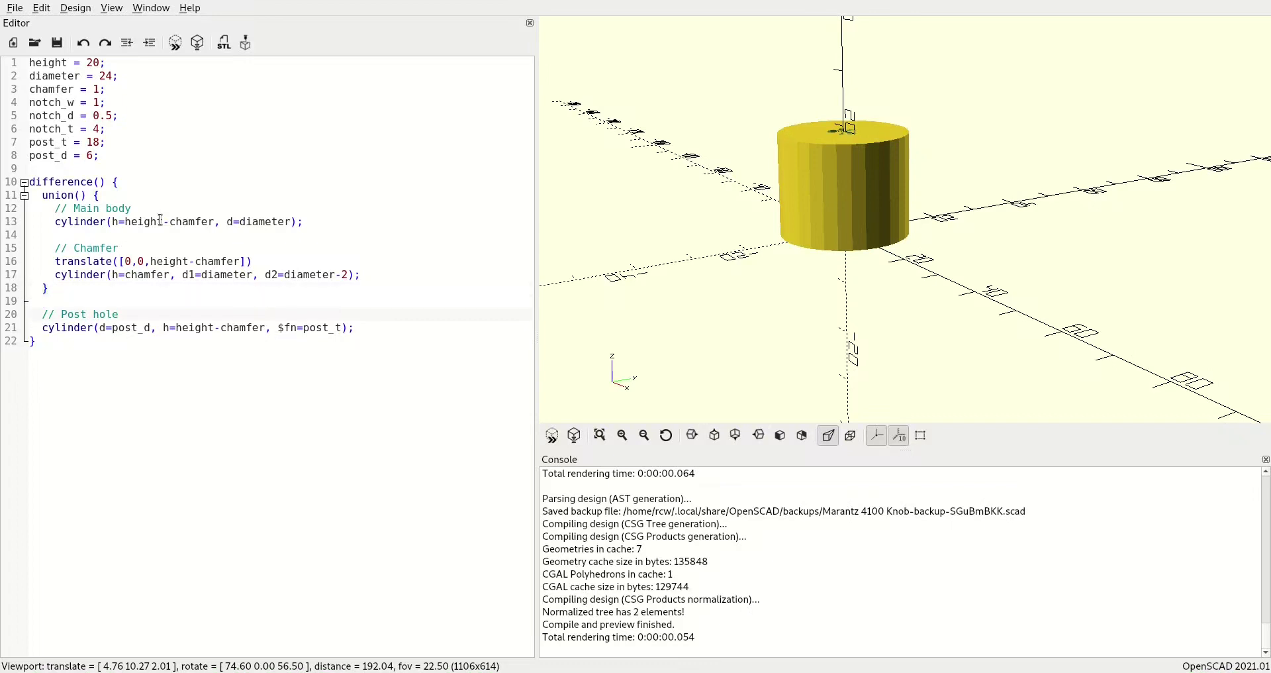
Step: Preview and fully render the chamfered knob (126 vertices, 2 volumes)
{"action": "key", "text": "F5"}
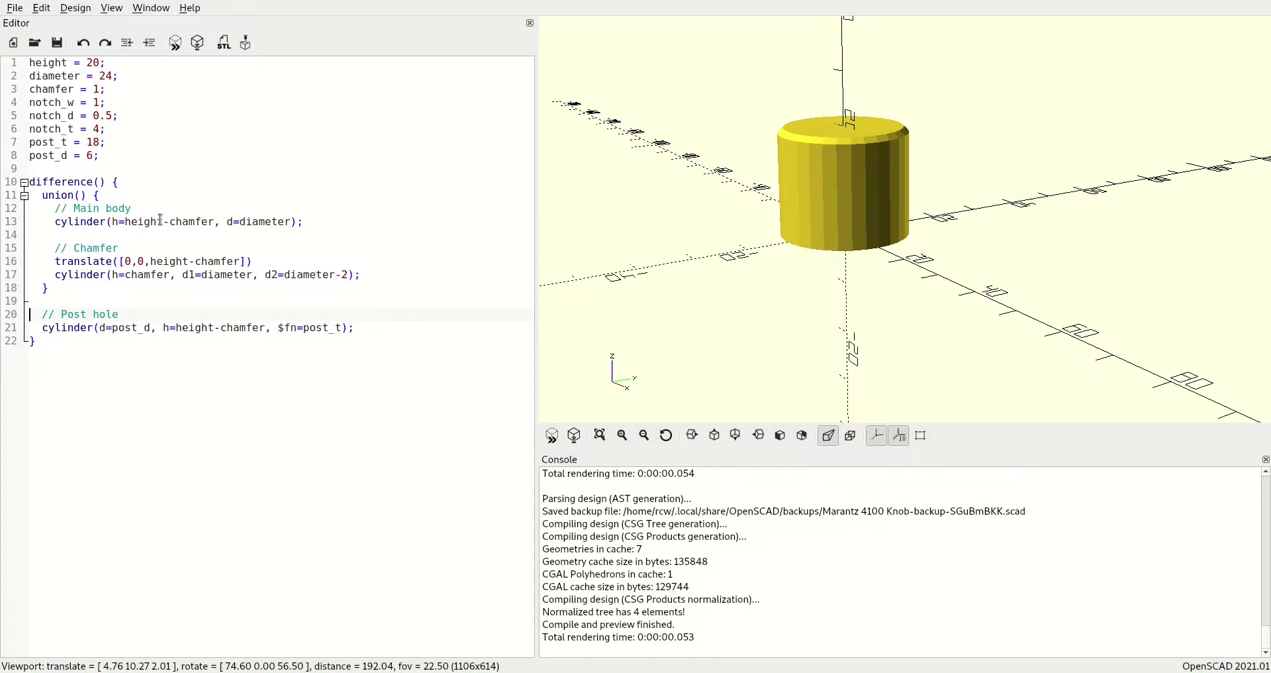
{"action": "left_click_drag", "start_coordinate": [711, 199], "coordinate": [727, 225]}
{"action": "key", "text": "F6"}
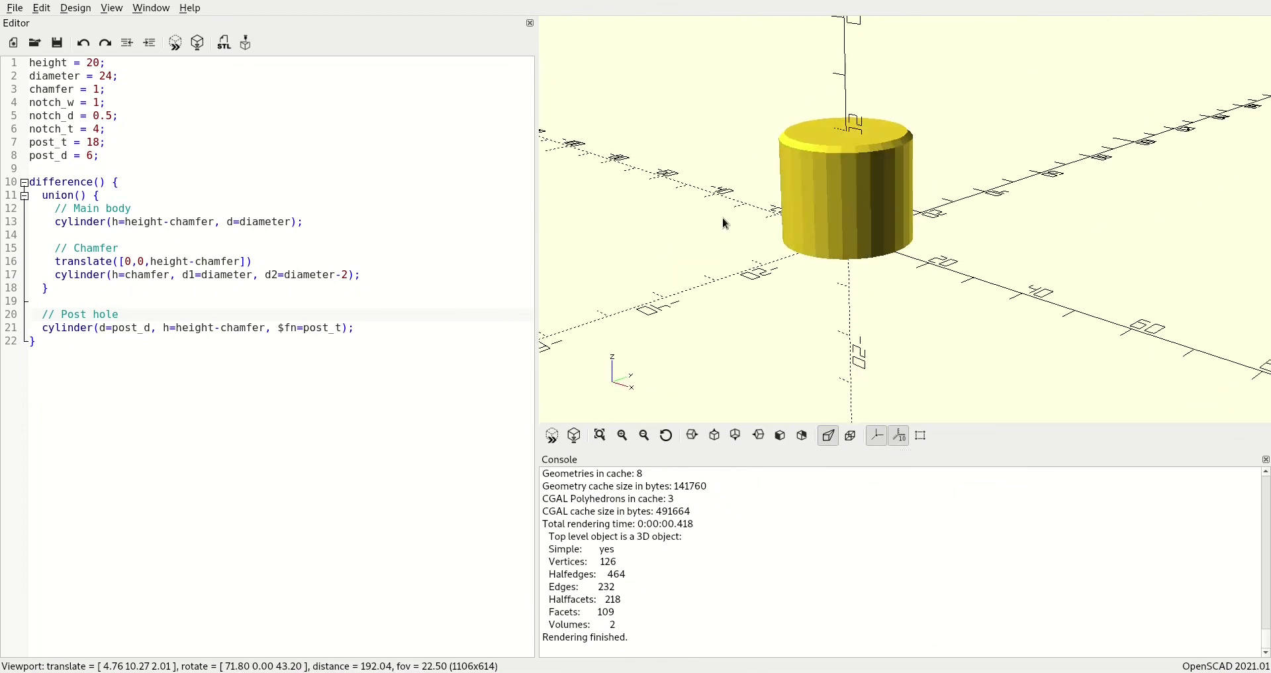
{"action": "left_click", "coordinate": [255, 353]}
Step: Add a '// Side notch' comment on a new line above the post hole
{"action": "key", "text": "Up"}
{"action": "key", "text": "Up"}
{"action": "key", "text": "Up"}
{"action": "key", "text": "Return"}
{"action": "key", "text": "Return"}
{"action": "key", "text": "Return"}
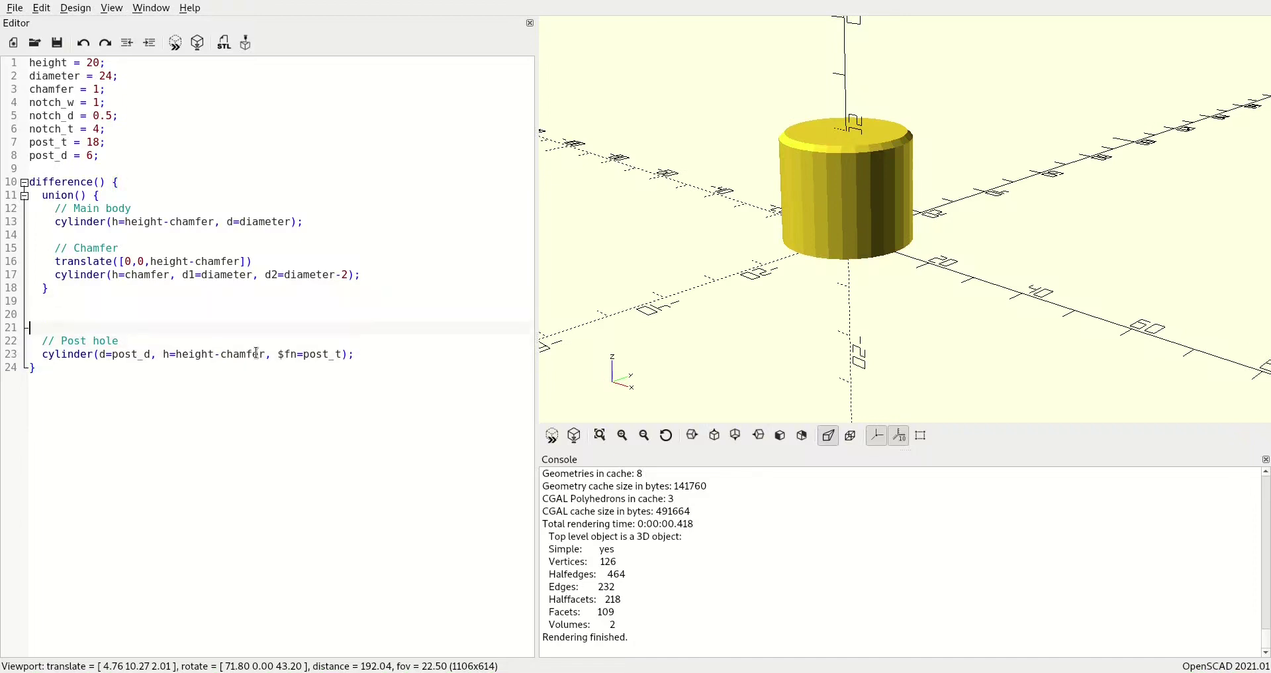
{"action": "key", "text": "Up"}
{"action": "key", "text": "Up"}
{"action": "type", "text": "// Side notch"}
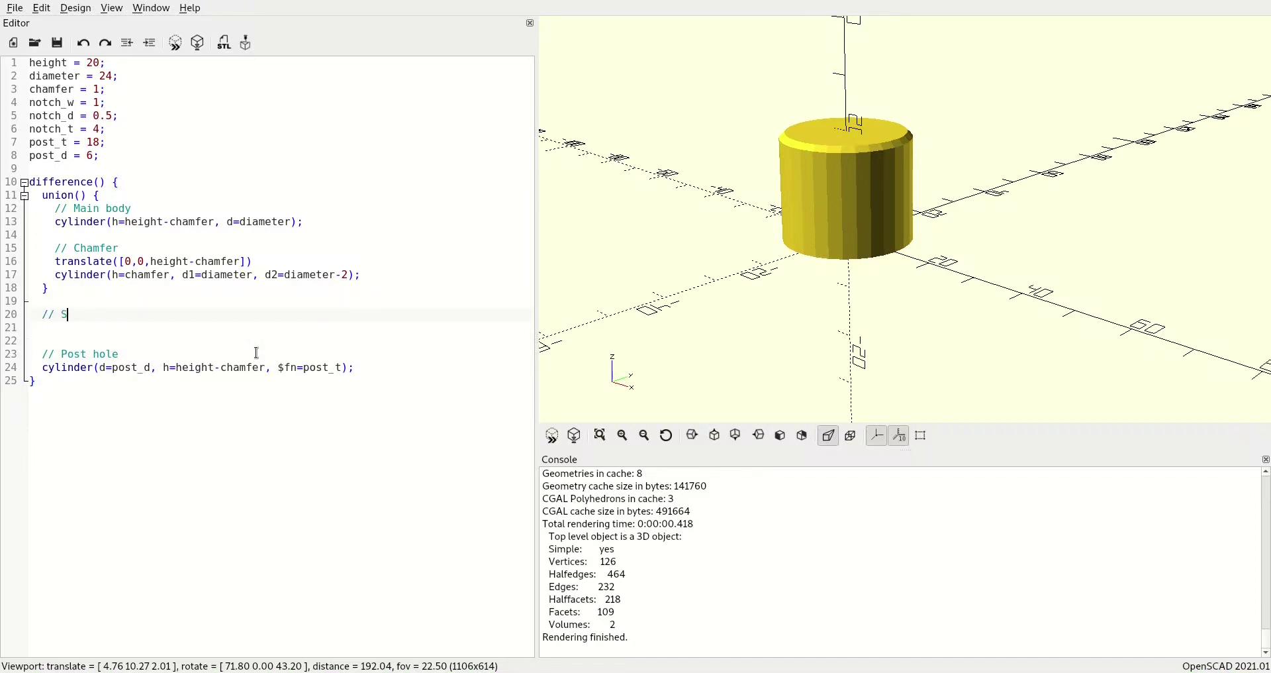
{"action": "key", "text": "Return"}
Step: Add translate([diameter/2,0,height/2]) cube([2*notch_d, notch_w, height], true); and preview the groove
{"action": "type", "text": "tr"}
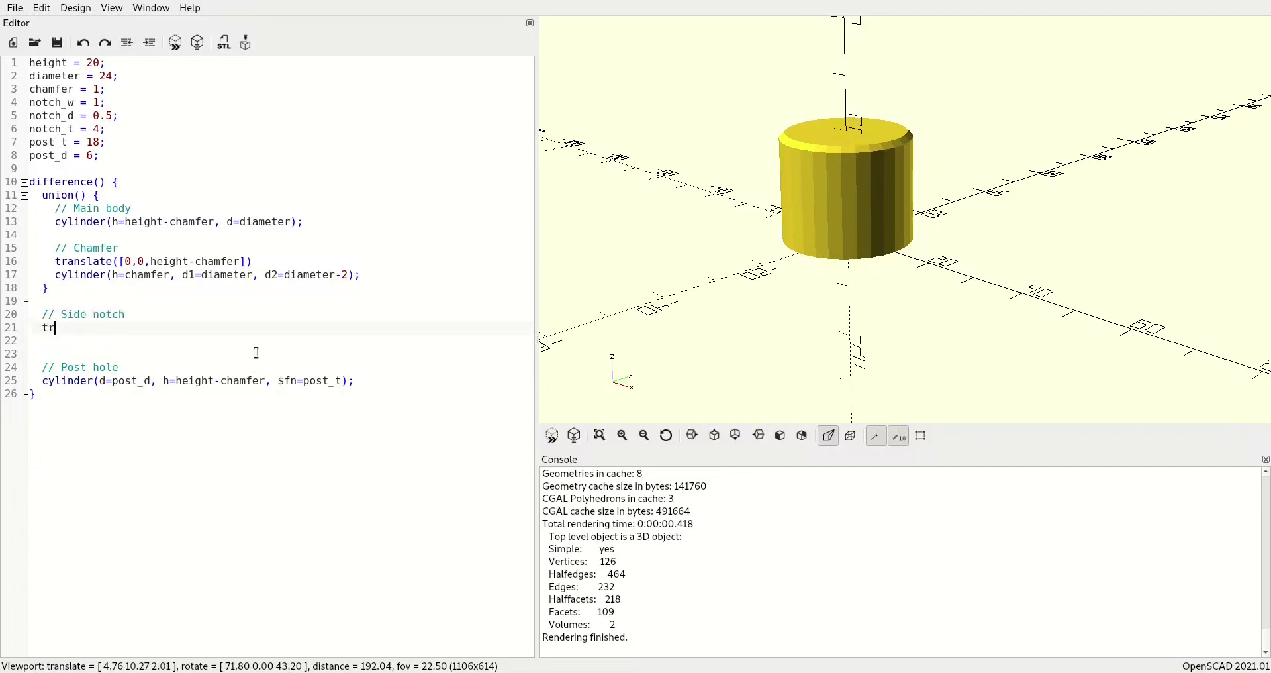
{"action": "type", "text": "anslate([diameter/2,0,height/2"}
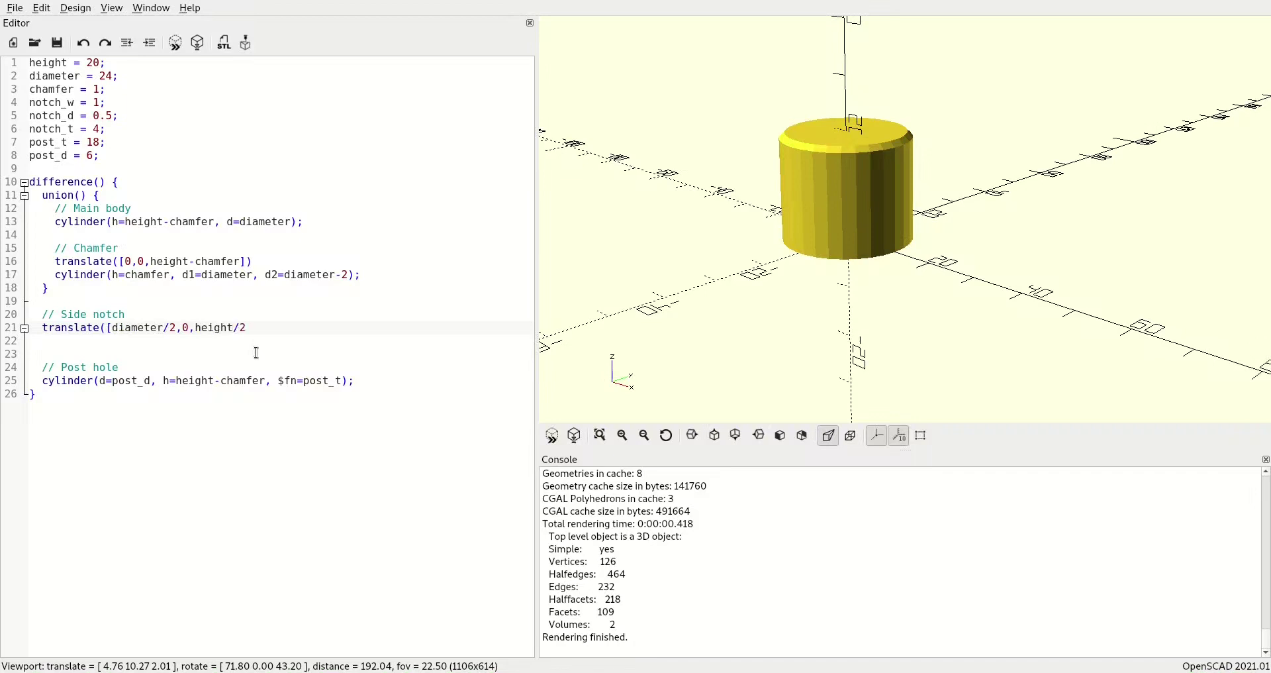
{"action": "type", "text": "])"}
{"action": "key", "text": "Return"}
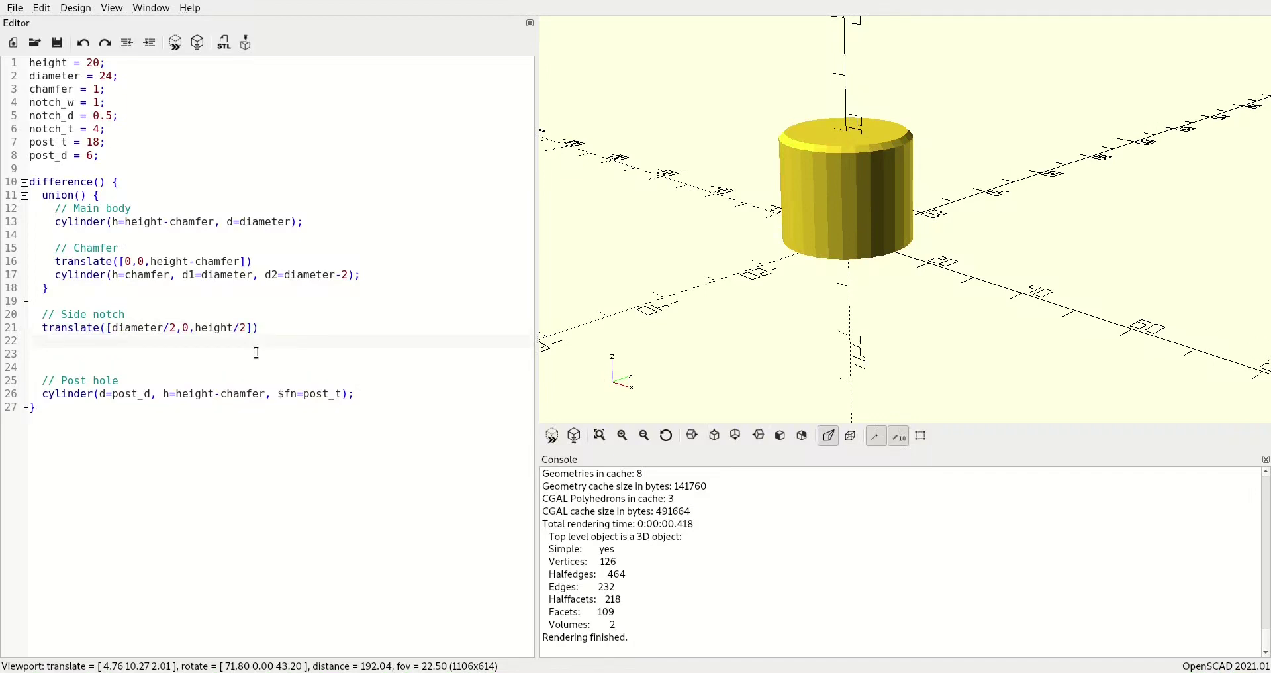
{"action": "type", "text": "cube([2*notch_d"}
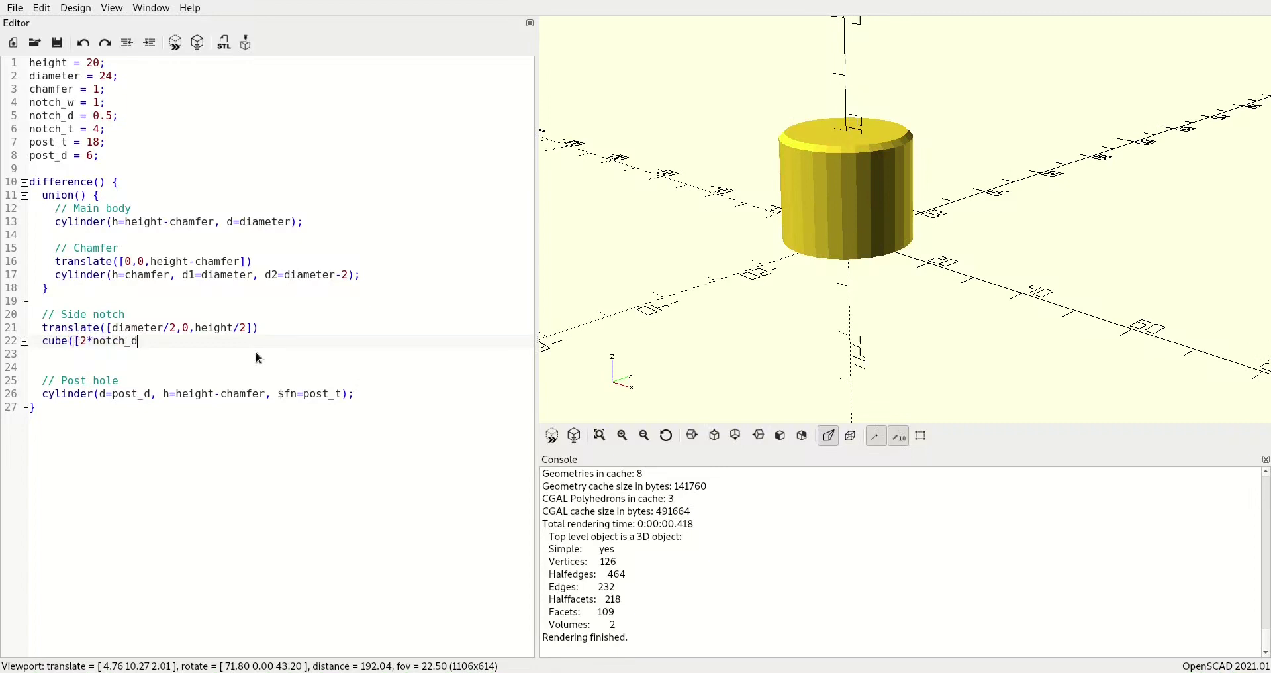
{"action": "type", "text": ", notch_w, height], true]"}
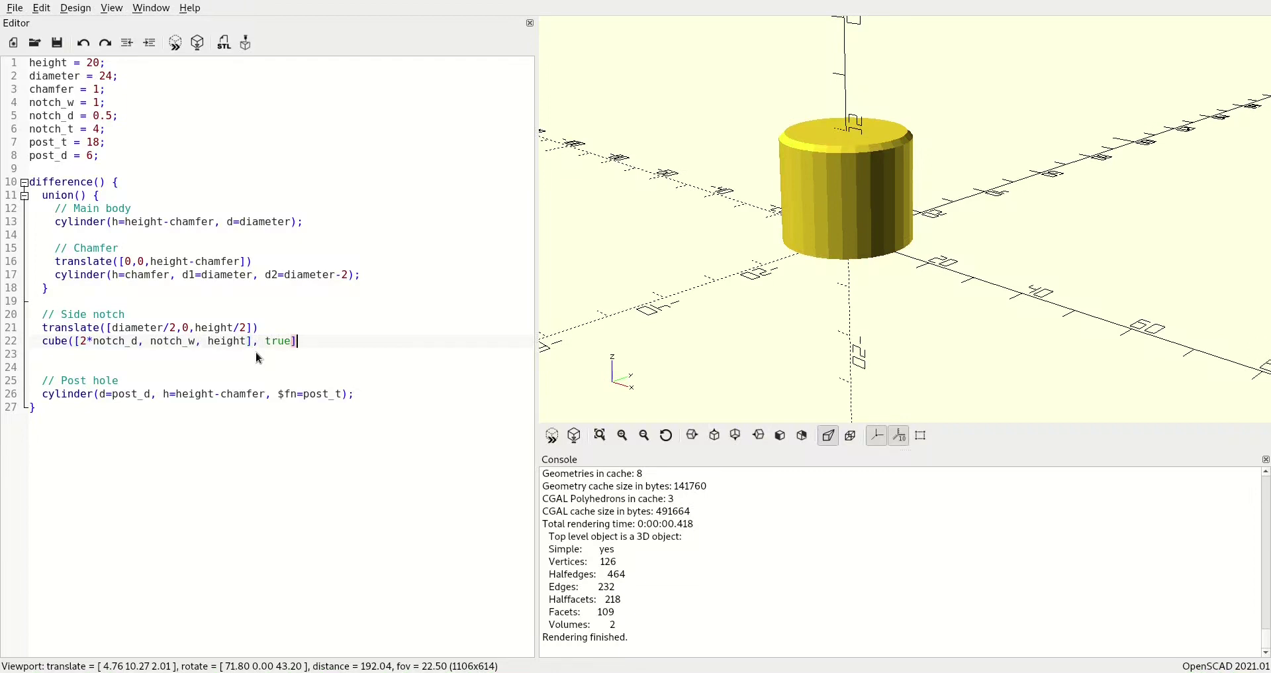
{"action": "key", "text": "BackSpace"}
{"action": "type", "text": ");"}
{"action": "key", "text": "F5"}
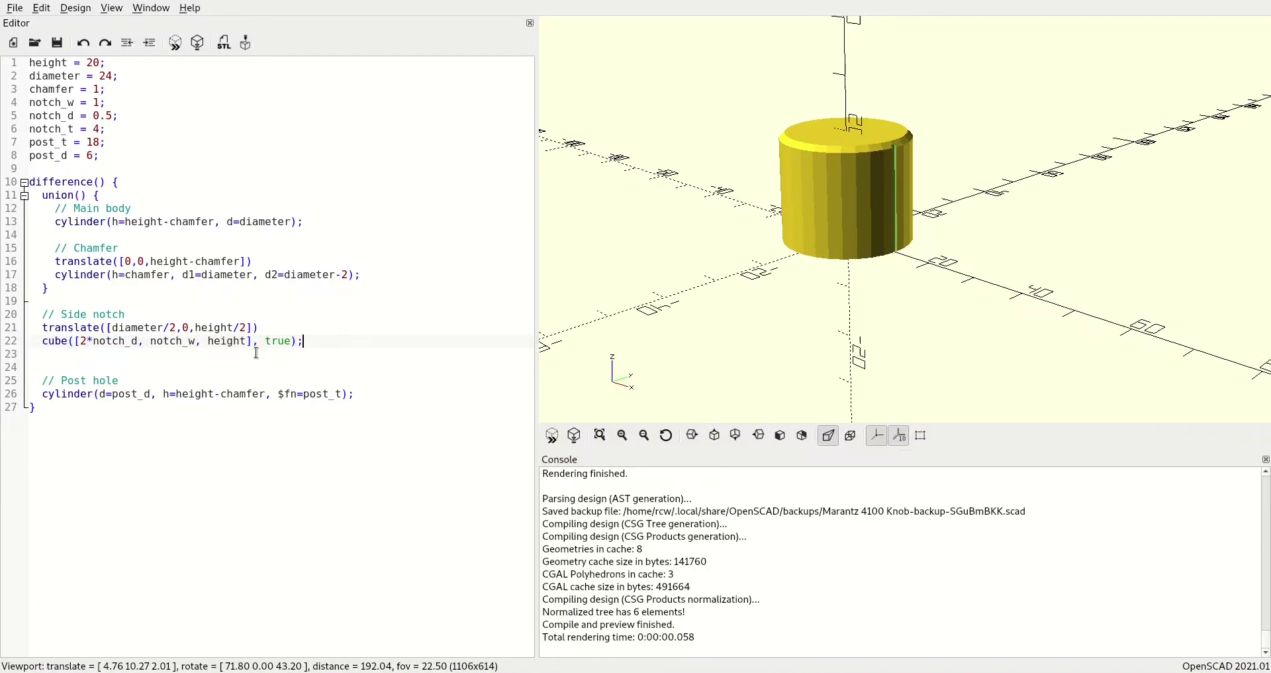
{"action": "scroll", "coordinate": [920, 289], "scroll_direction": "up", "scroll_amount": 5}
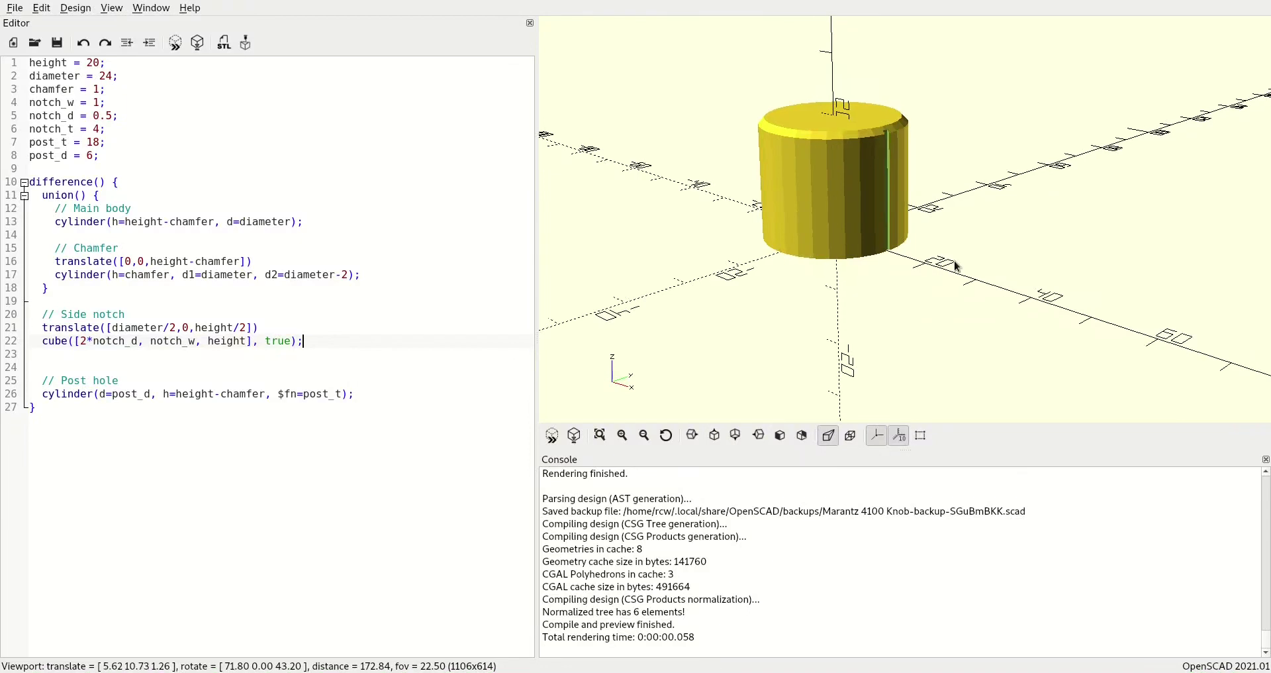
{"action": "mouse_move", "coordinate": [955, 269]}
{"action": "left_mouse_down"}
{"action": "mouse_move", "coordinate": [944, 255]}
{"action": "mouse_move", "coordinate": [934, 264]}
{"action": "mouse_move", "coordinate": [920, 224]}
{"action": "mouse_move", "coordinate": [934, 204]}
{"action": "mouse_move", "coordinate": [942, 268]}
{"action": "left_mouse_up"}
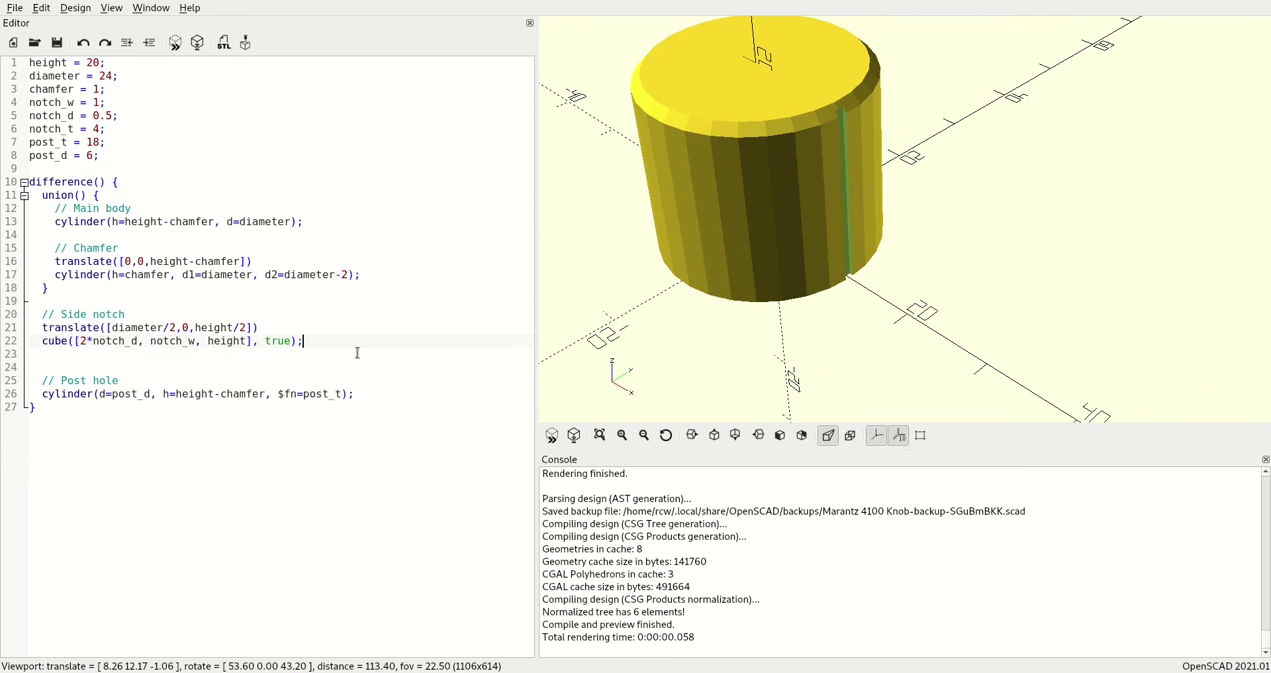
Step: Add a '// Top notch' comment with translate([diameter/2-notch_t/2,0,height])
{"action": "key", "text": "Return"}
{"action": "key", "text": "Return"}
{"action": "type", "text": "/"}
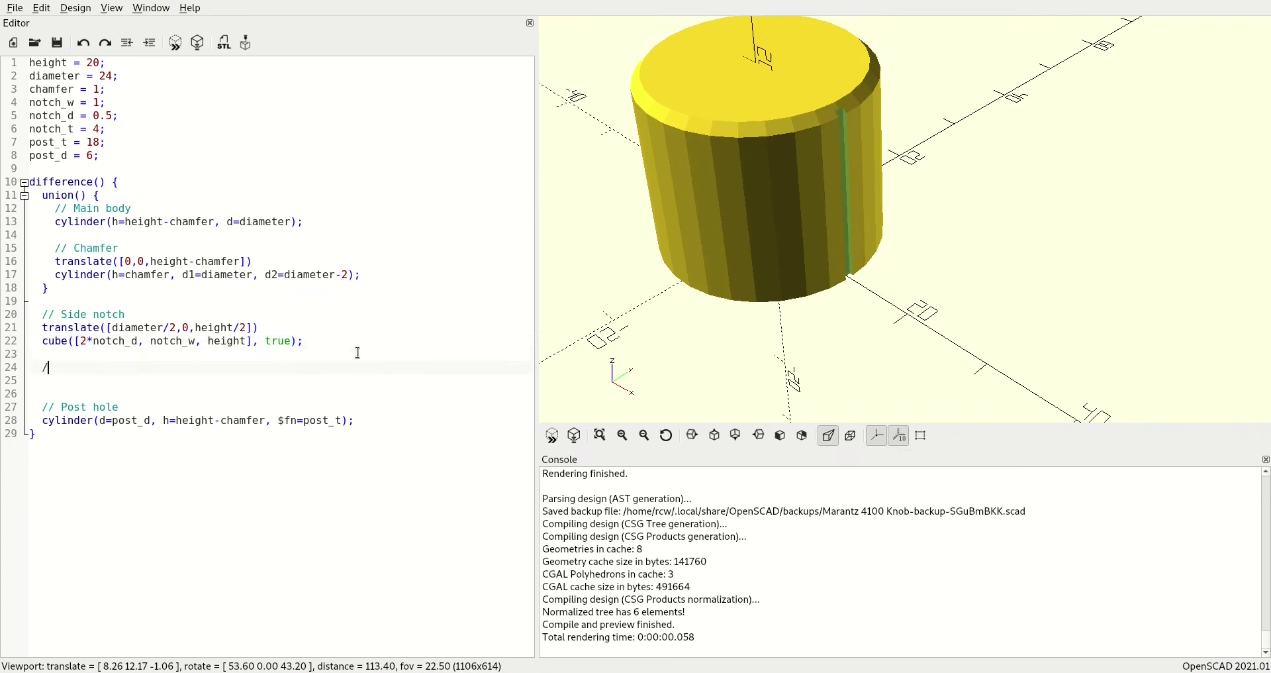
{"action": "type", "text": "/ Top notch"}
{"action": "key", "text": "Return"}
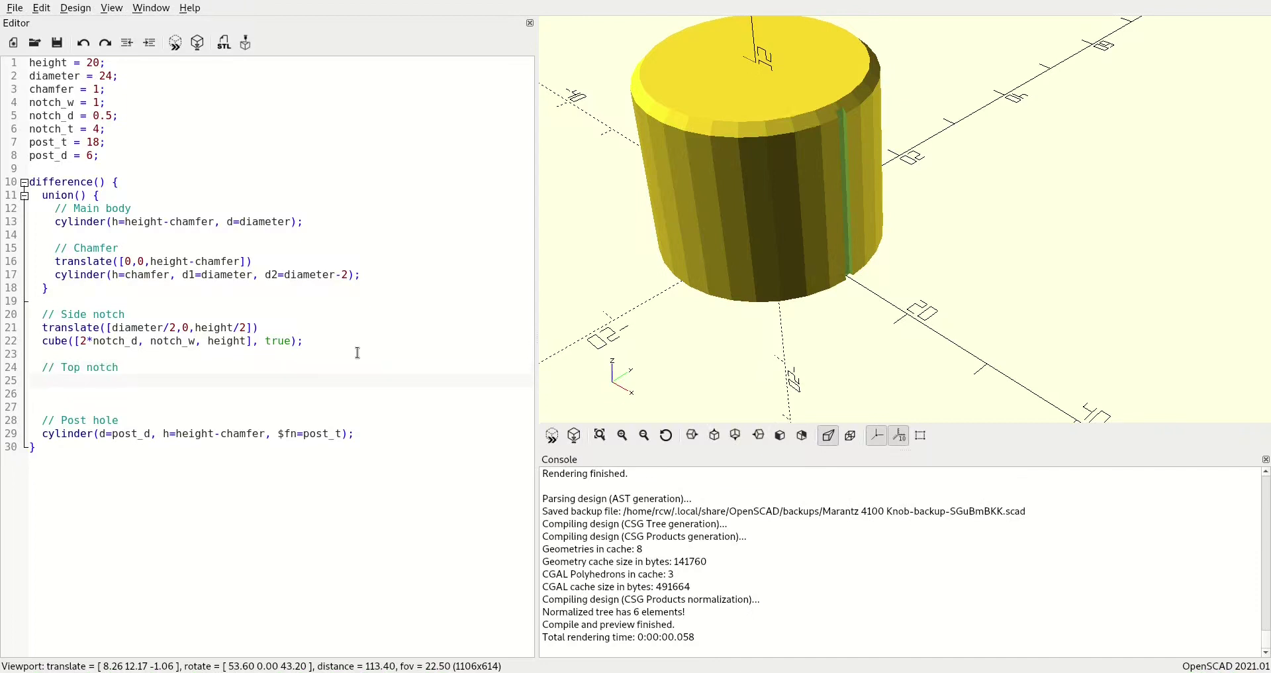
{"action": "type", "text": "translate([diameter/2"}
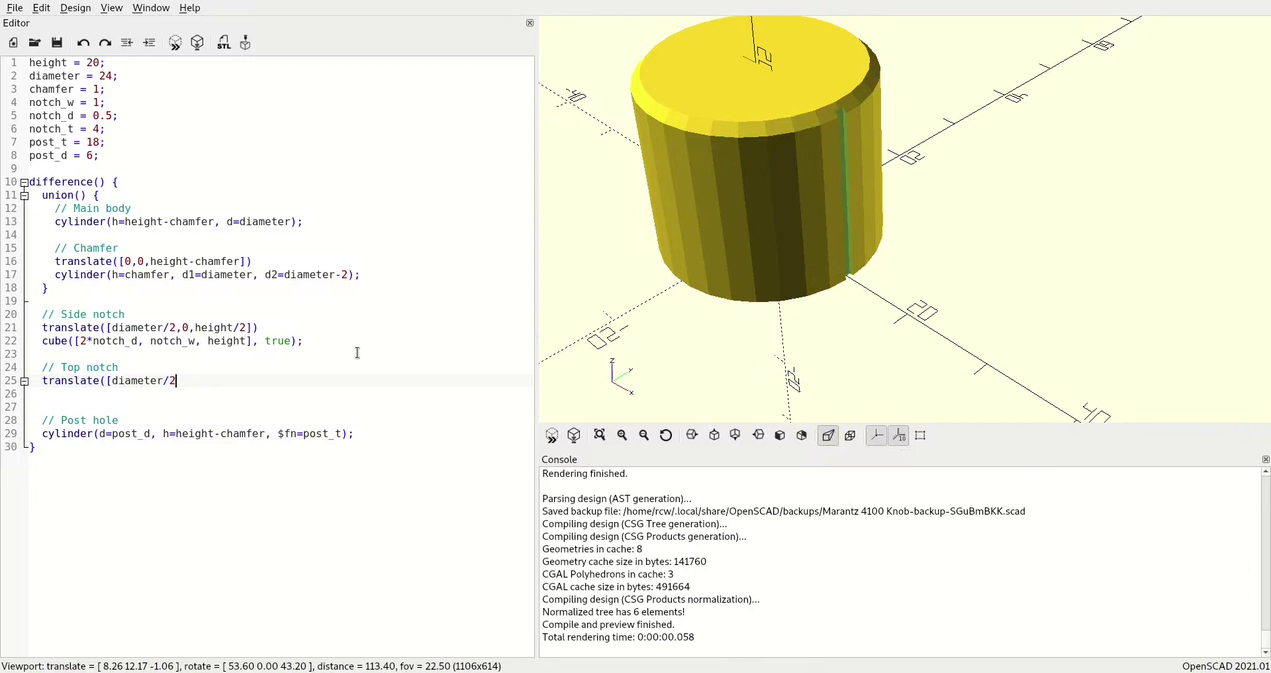
{"action": "type", "text": "-notch_t/2,0,height])"}
{"action": "key", "text": "Return"}
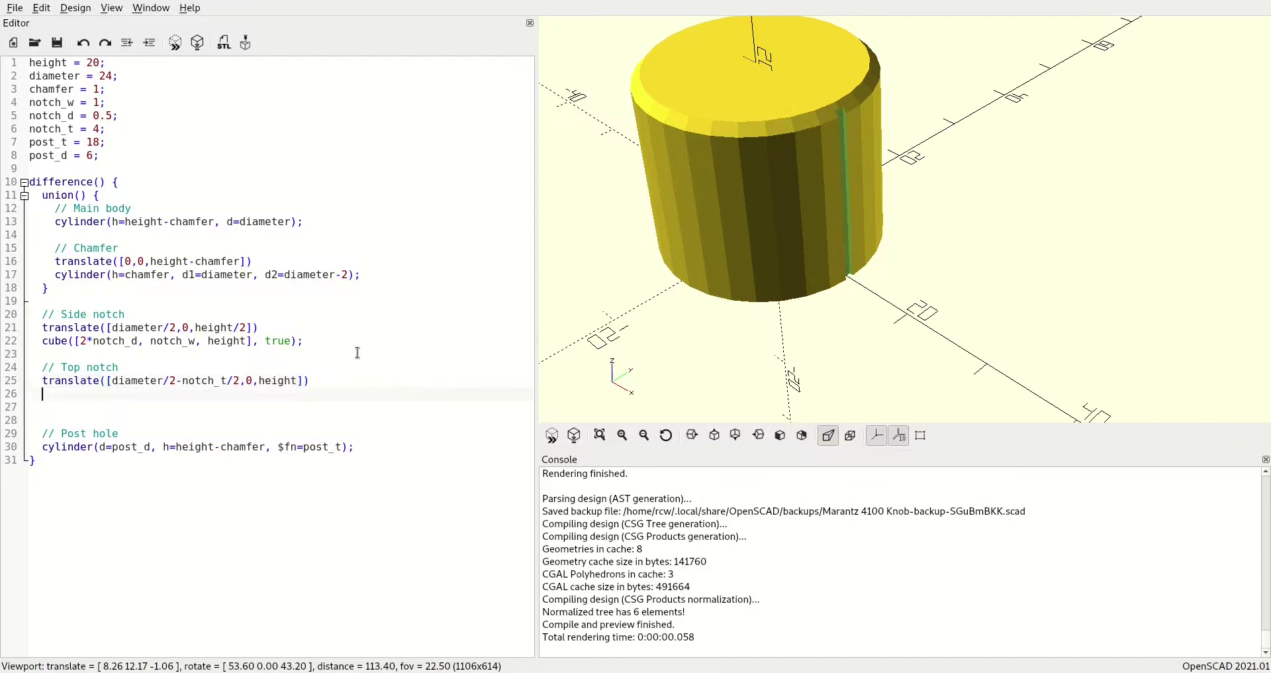
Step: Complete it with cube([notch_t, notch_w, 2*notch_d], true); then preview and render (142 vertices)
{"action": "type", "text": "cube([notch_t, otch_w, 2*no"}
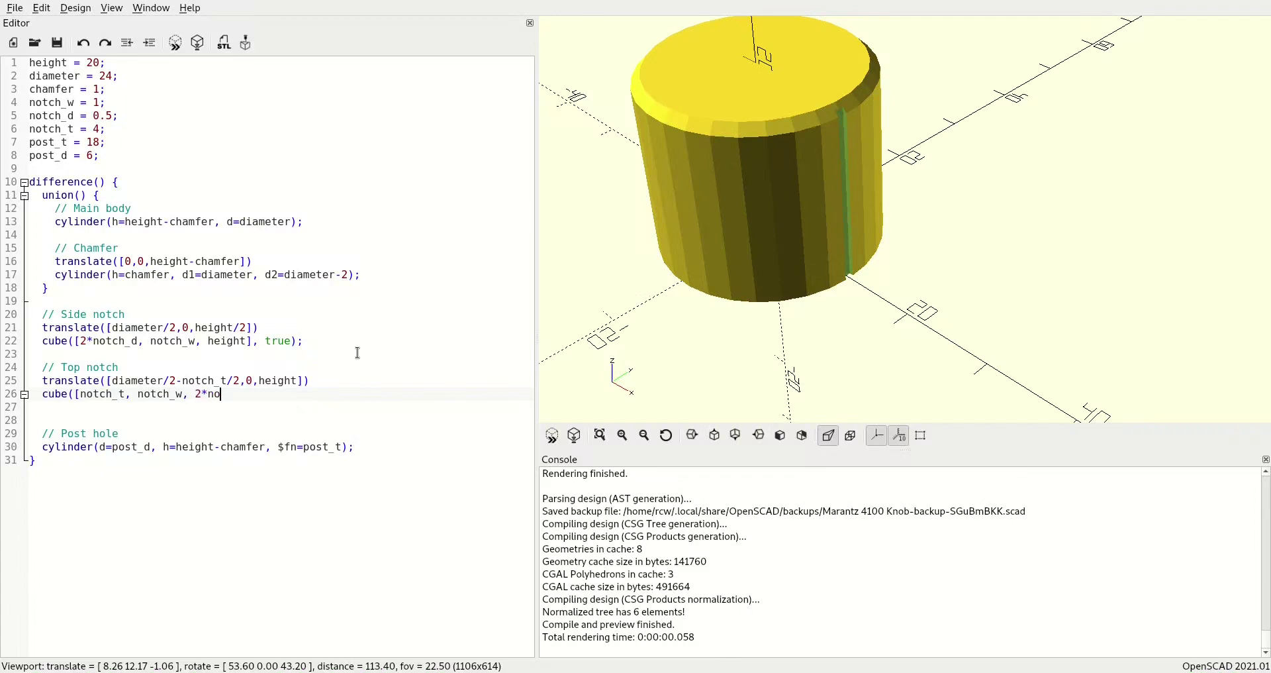
{"action": "type", "text": "tch_d], true);"}
{"action": "key", "text": "F5"}
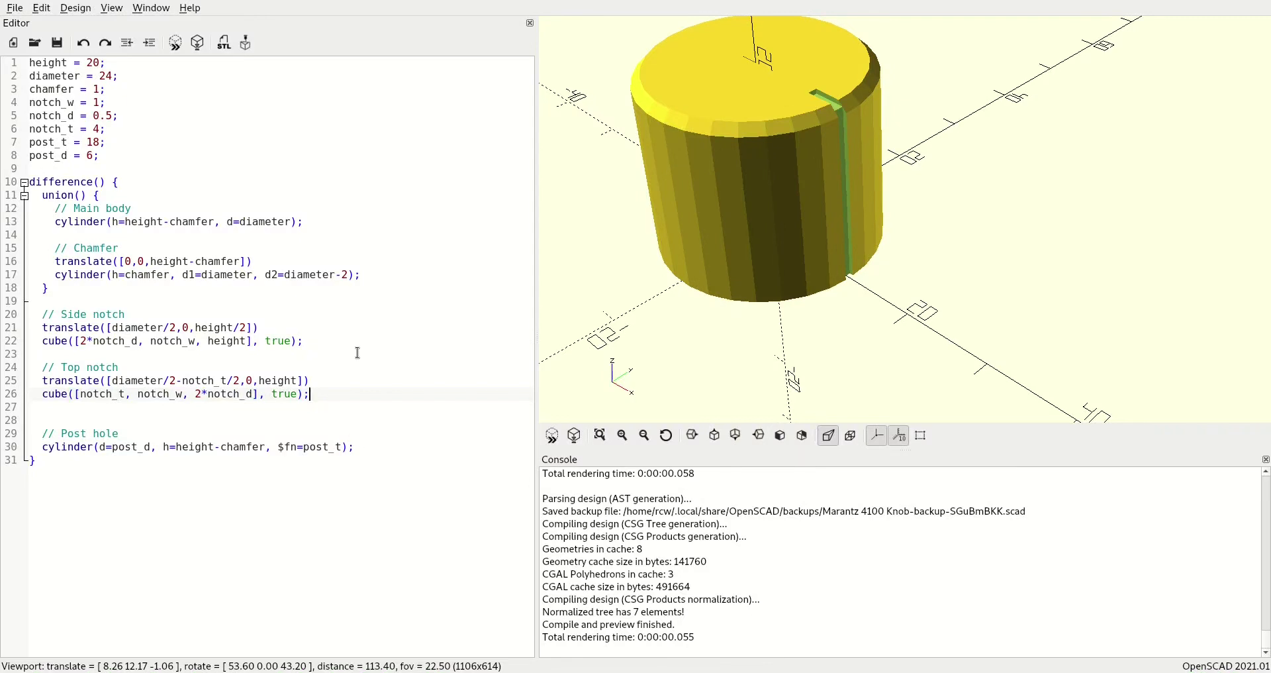
{"action": "key", "text": "Delete"}
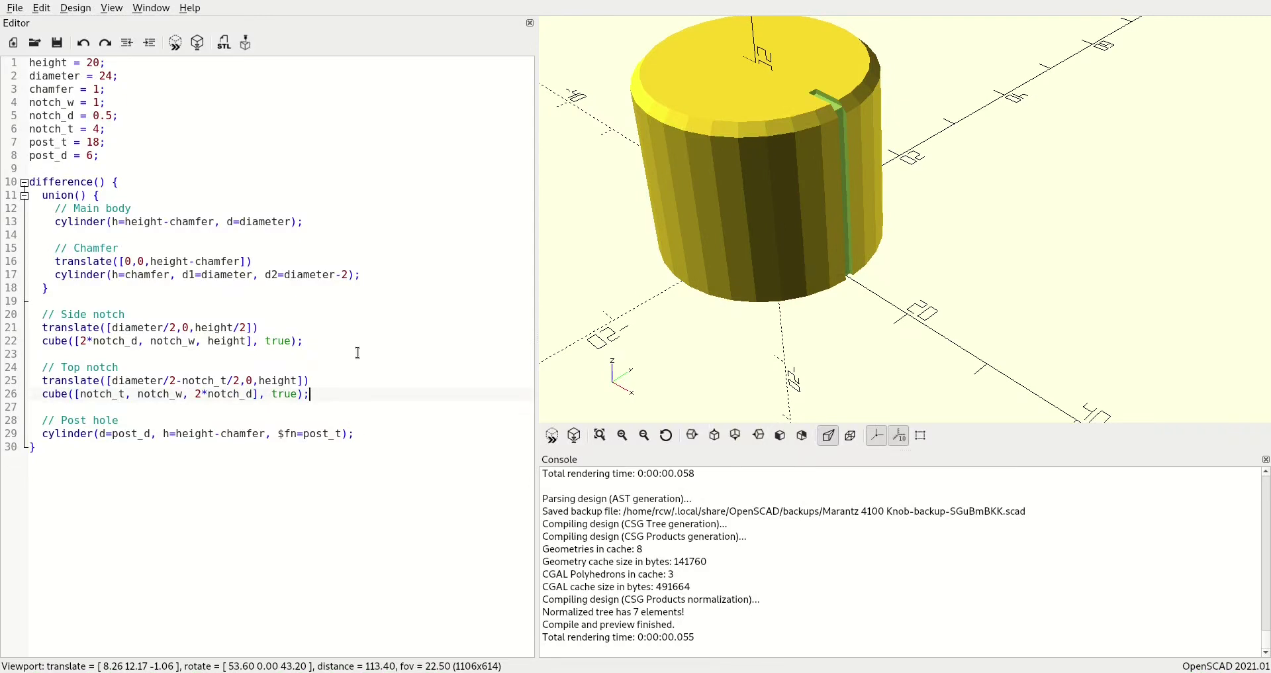
{"action": "left_click_drag", "start_coordinate": [841, 331], "coordinate": [928, 244]}
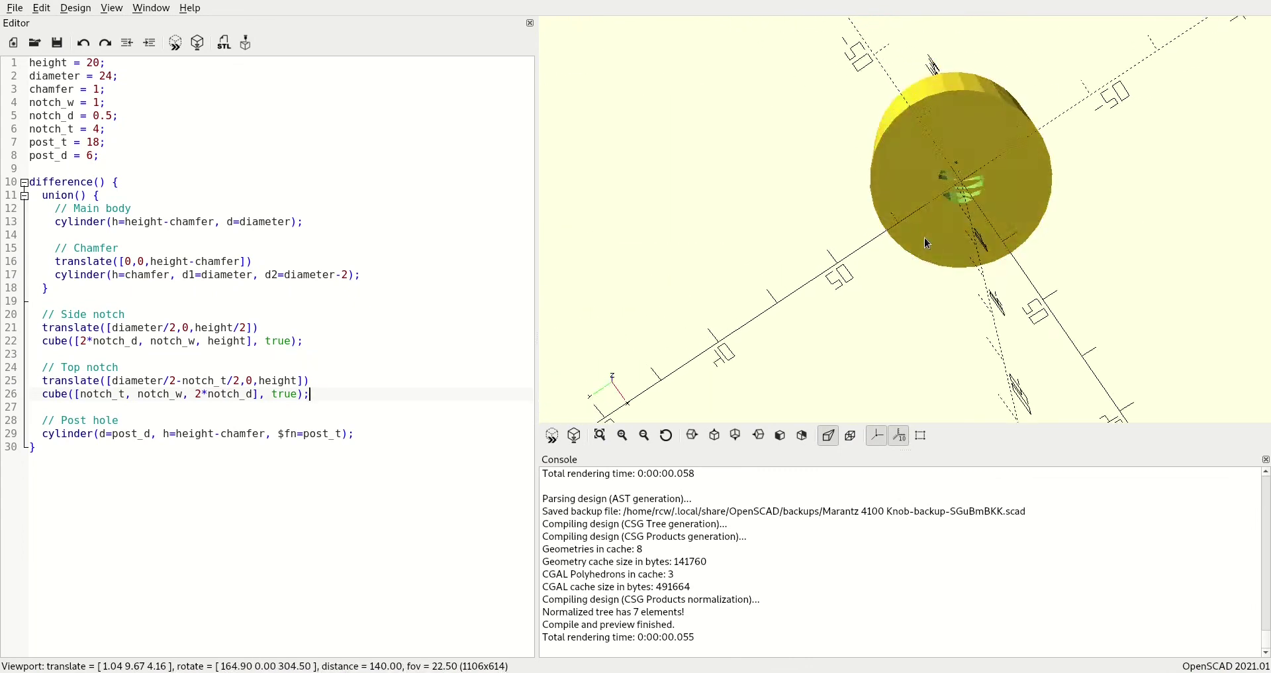
{"action": "key", "text": "F6"}
{"action": "left_click_drag", "start_coordinate": [1055, 277], "coordinate": [996, 325]}
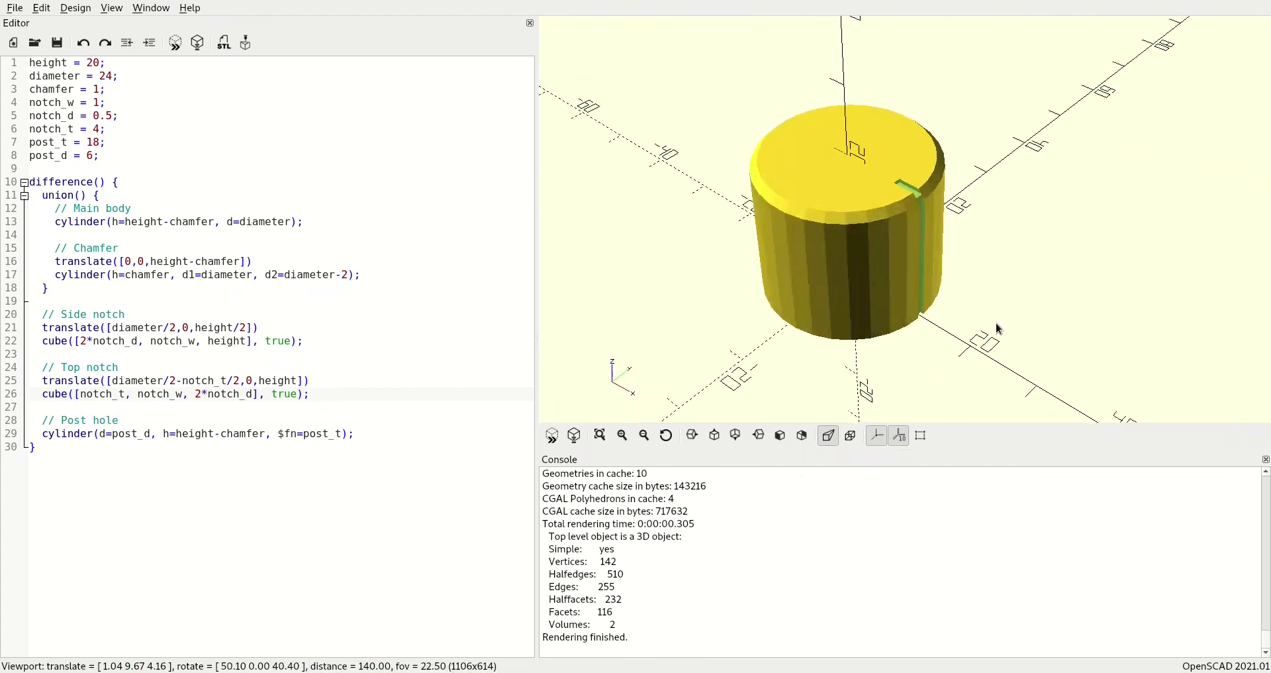
Step: Add $fn = 360; above difference(), then preview and render (1136 vertices, 1104 facets)
{"action": "left_click", "coordinate": [148, 170]}
{"action": "key", "text": "Return"}
{"action": "key", "text": "Return"}
{"action": "key", "text": "Up"}
{"action": "type", "text": "$f"}
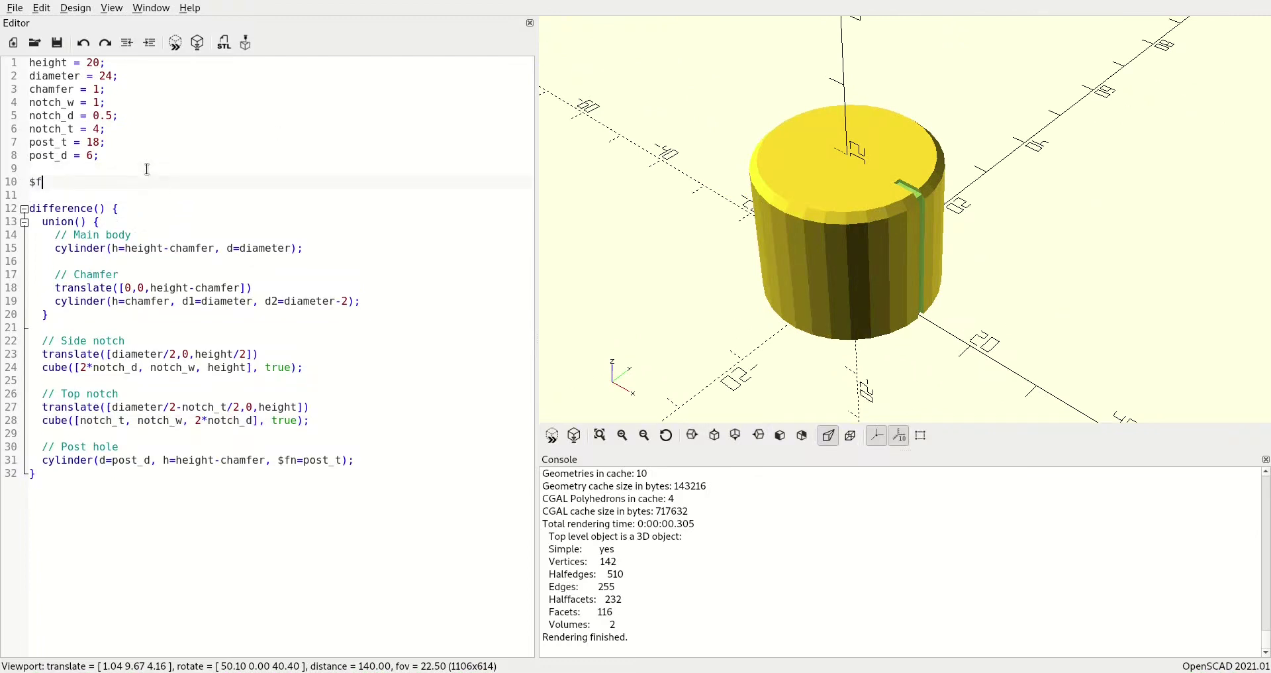
{"action": "type", "text": "n = 360;"}
{"action": "key", "text": "F5"}
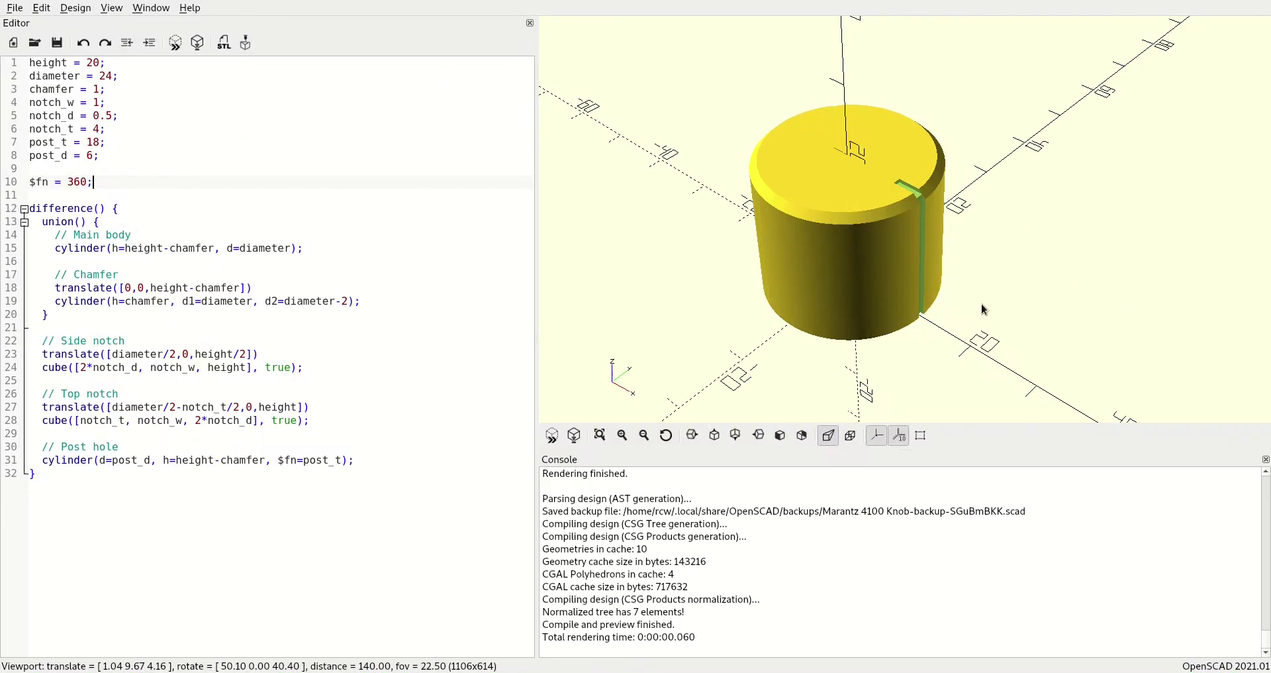
{"action": "left_click_drag", "start_coordinate": [985, 311], "coordinate": [964, 193]}
{"action": "key", "text": "F6"}
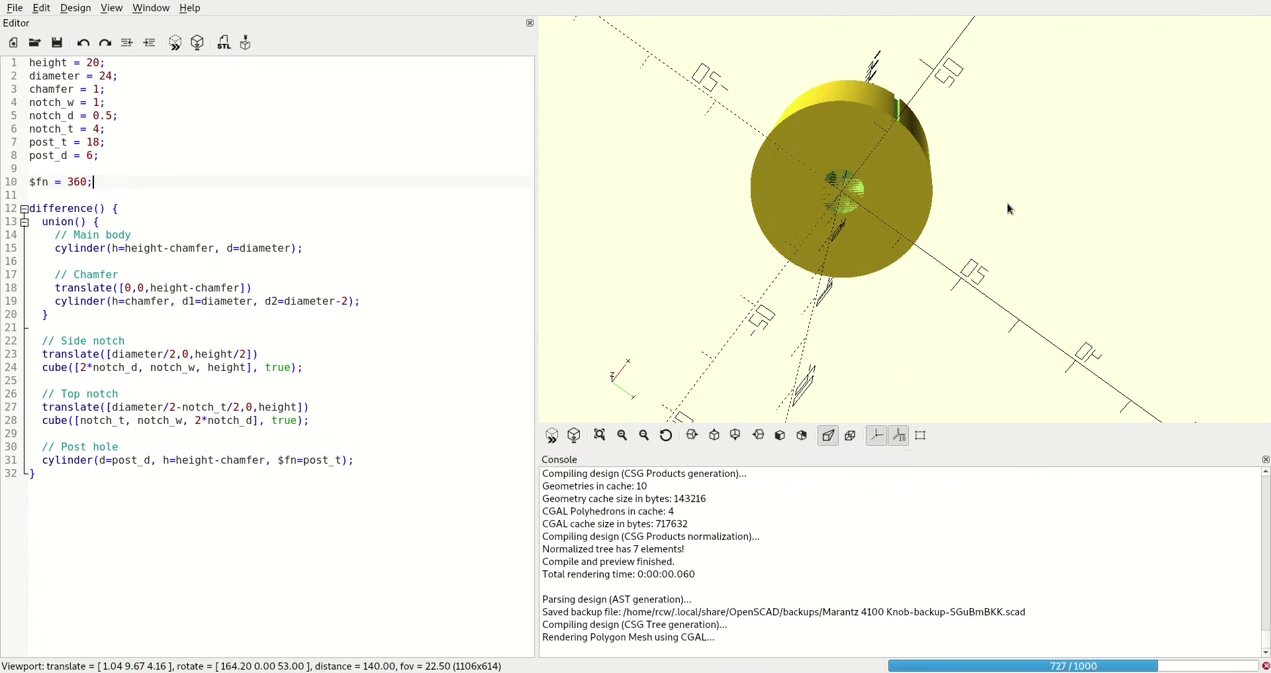
{"action": "left_click_drag", "start_coordinate": [1003, 199], "coordinate": [976, 141]}
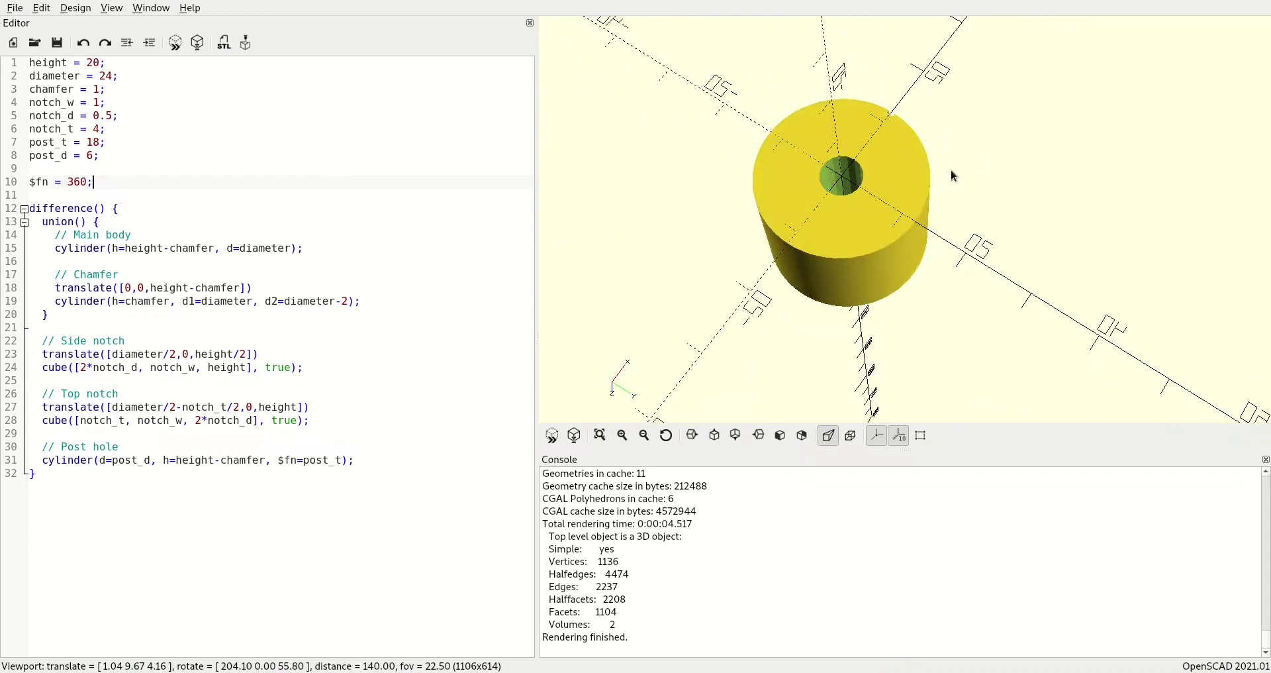
{"action": "left_click_drag", "start_coordinate": [950, 169], "coordinate": [1017, 286]}
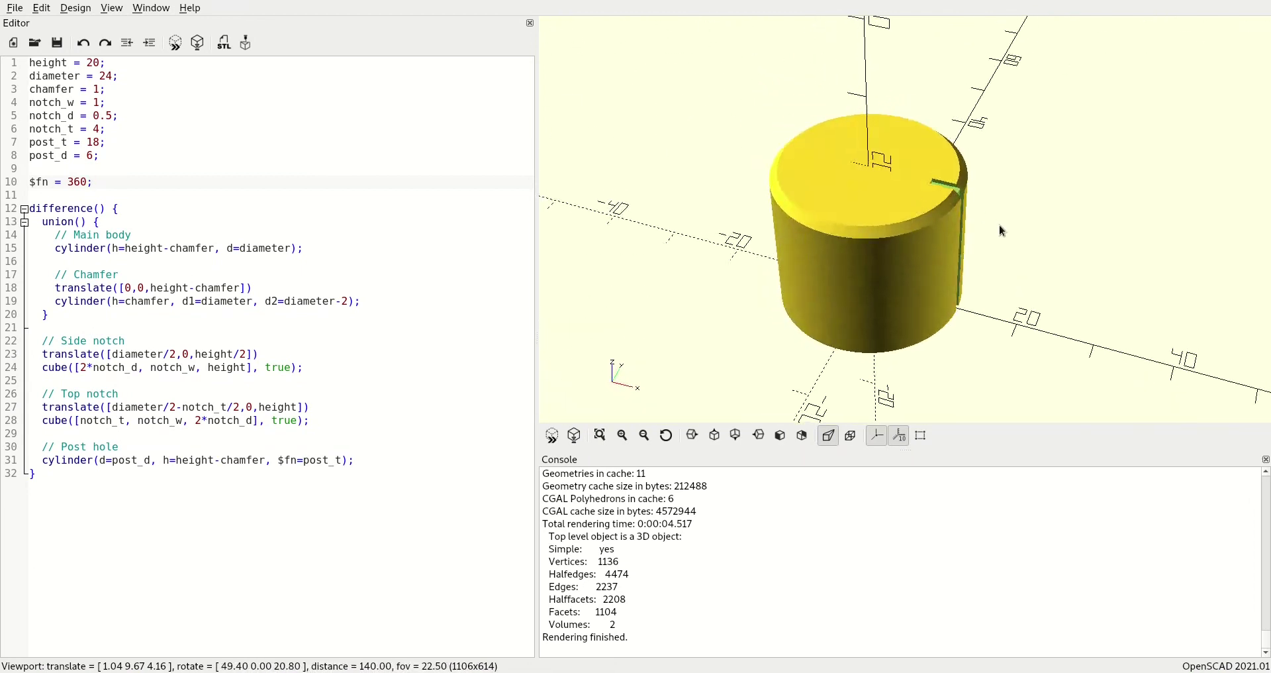
{"action": "left_click_drag", "start_coordinate": [999, 224], "coordinate": [979, 235]}
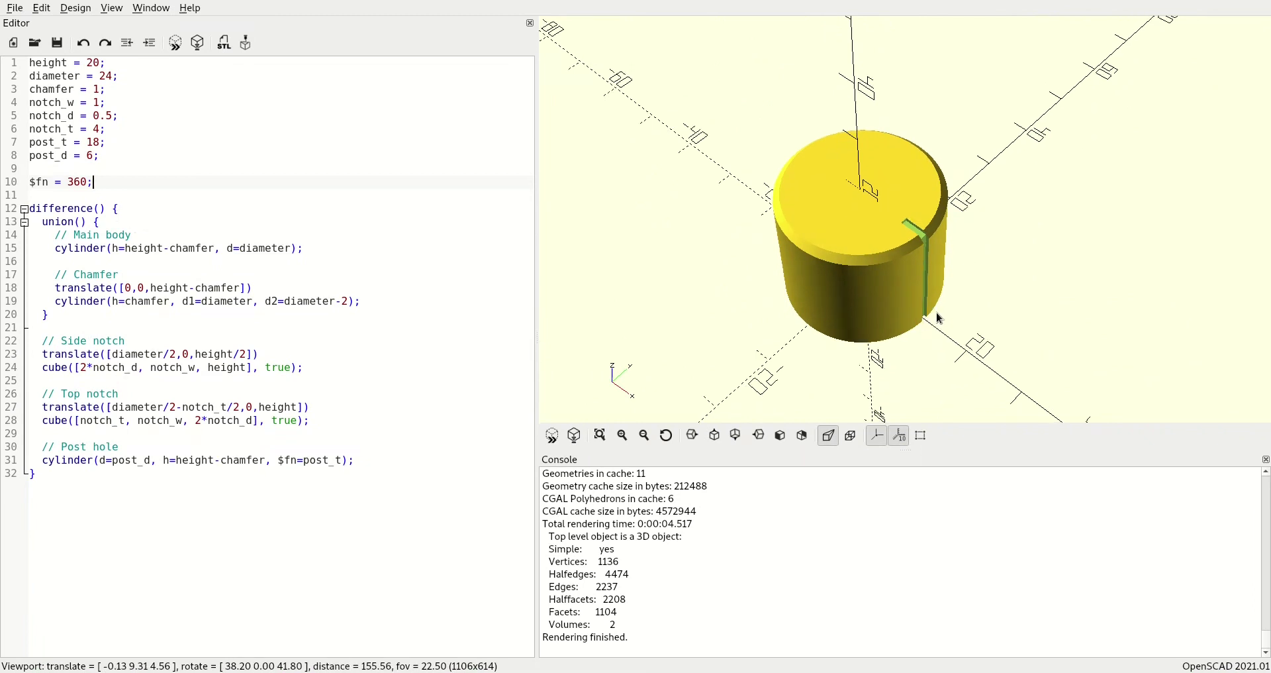
{"action": "left_click_drag", "start_coordinate": [861, 327], "coordinate": [812, 315]}
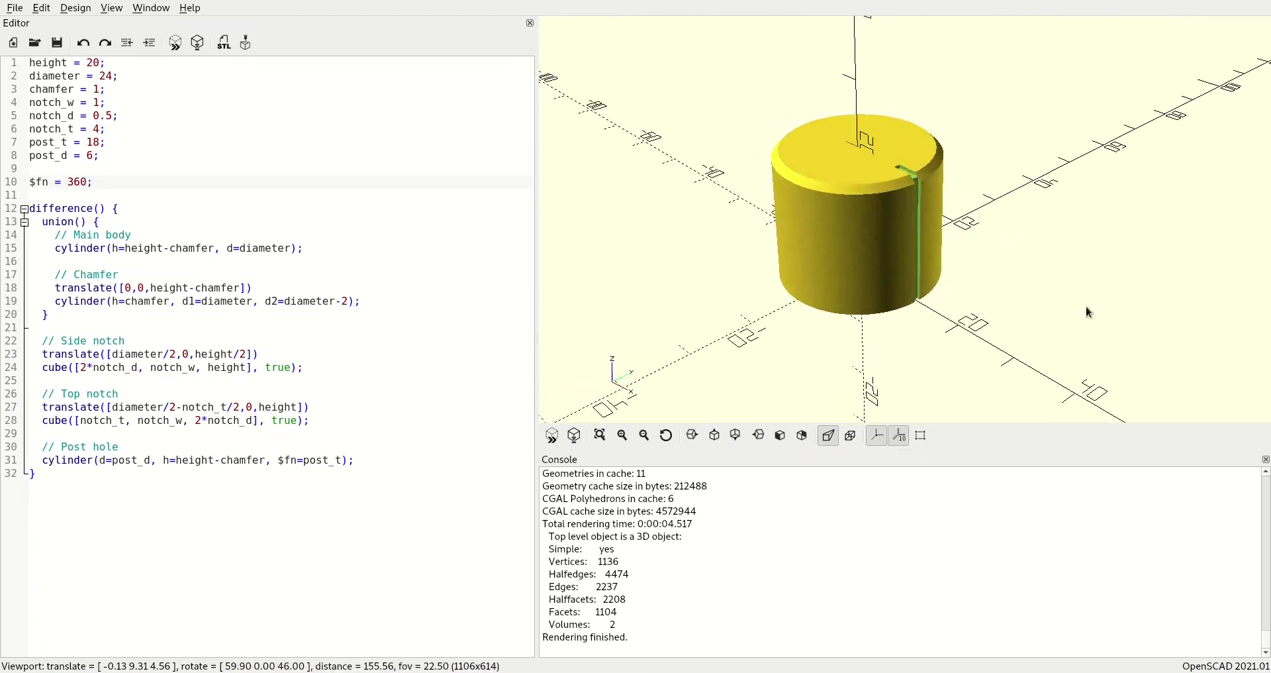